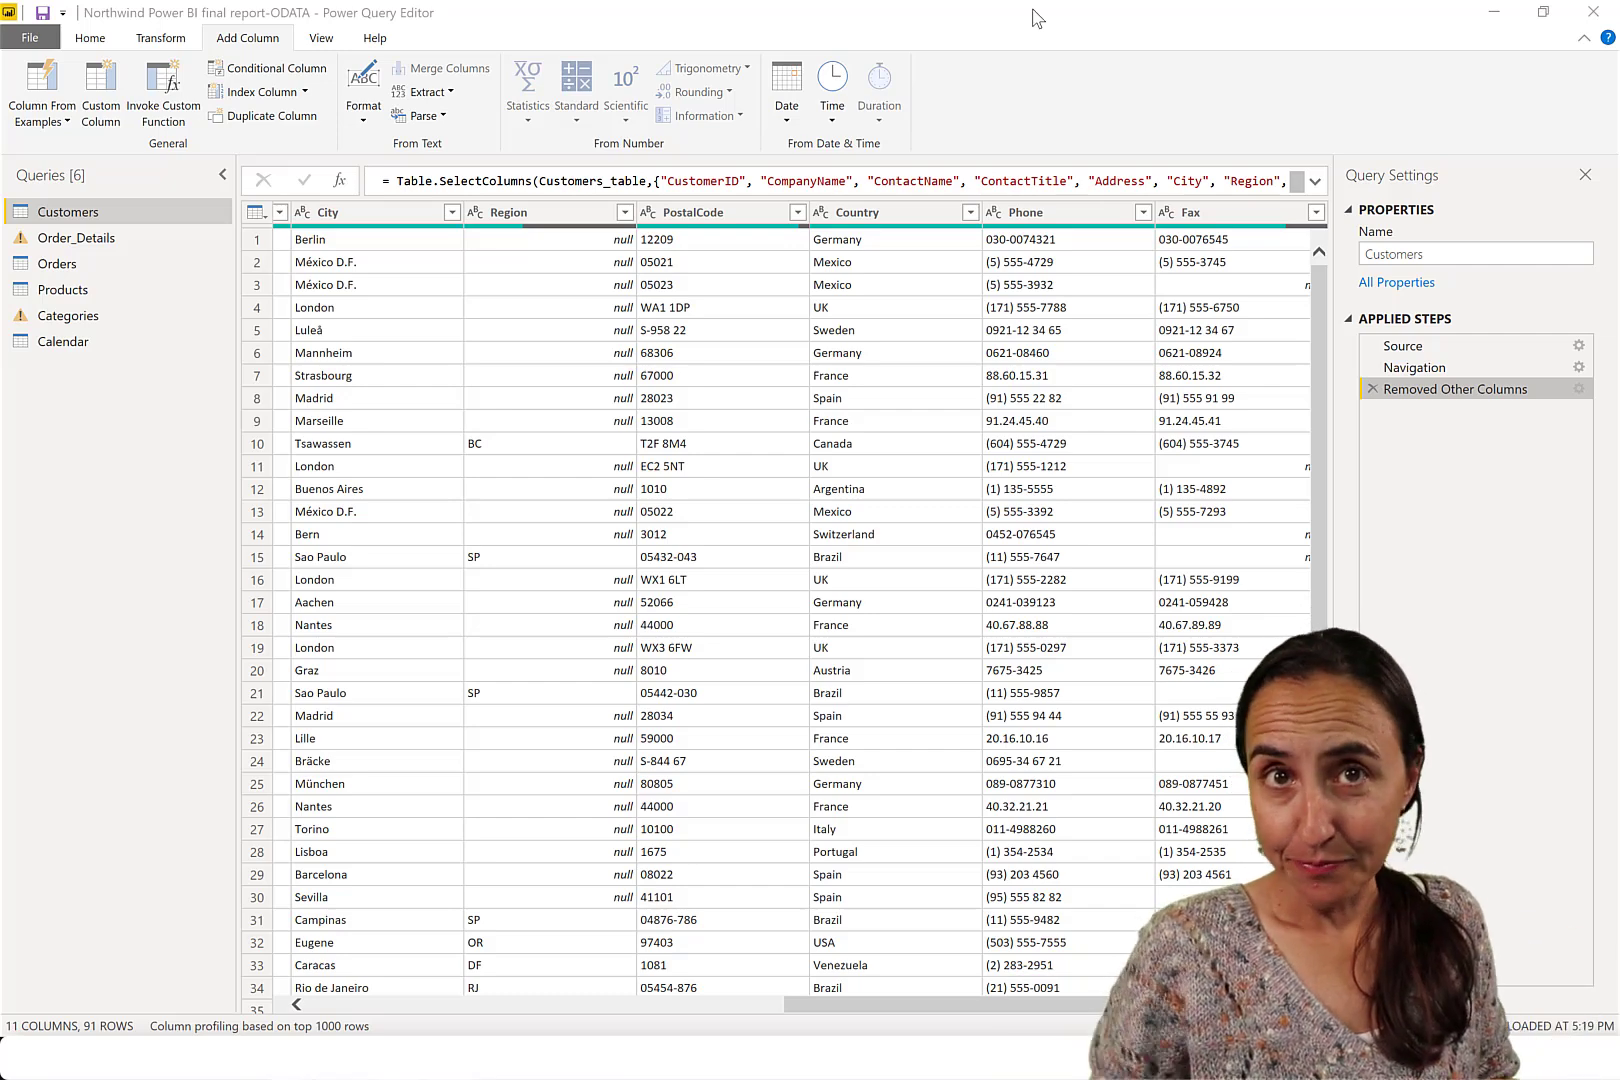
- Select the CustomerID column and add an Index column numbered from 0
left_click_drag(830, 1005, 480, 1008)
left_click(318, 303)
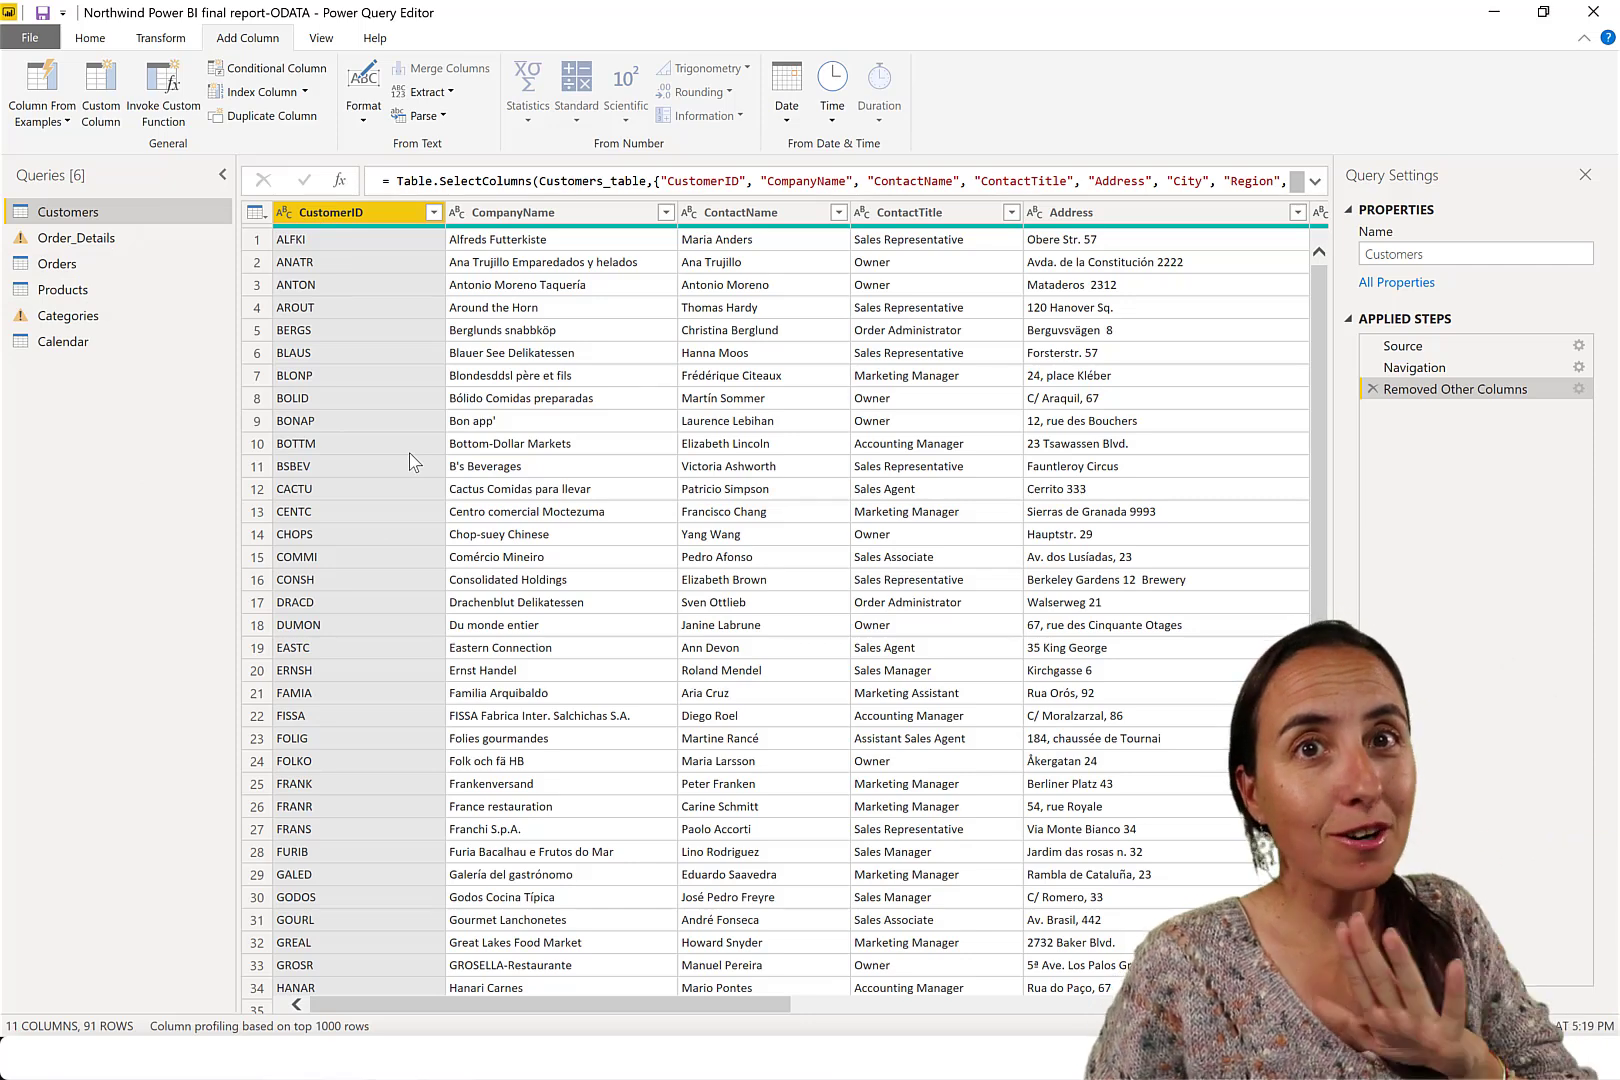
left_click(266, 92)
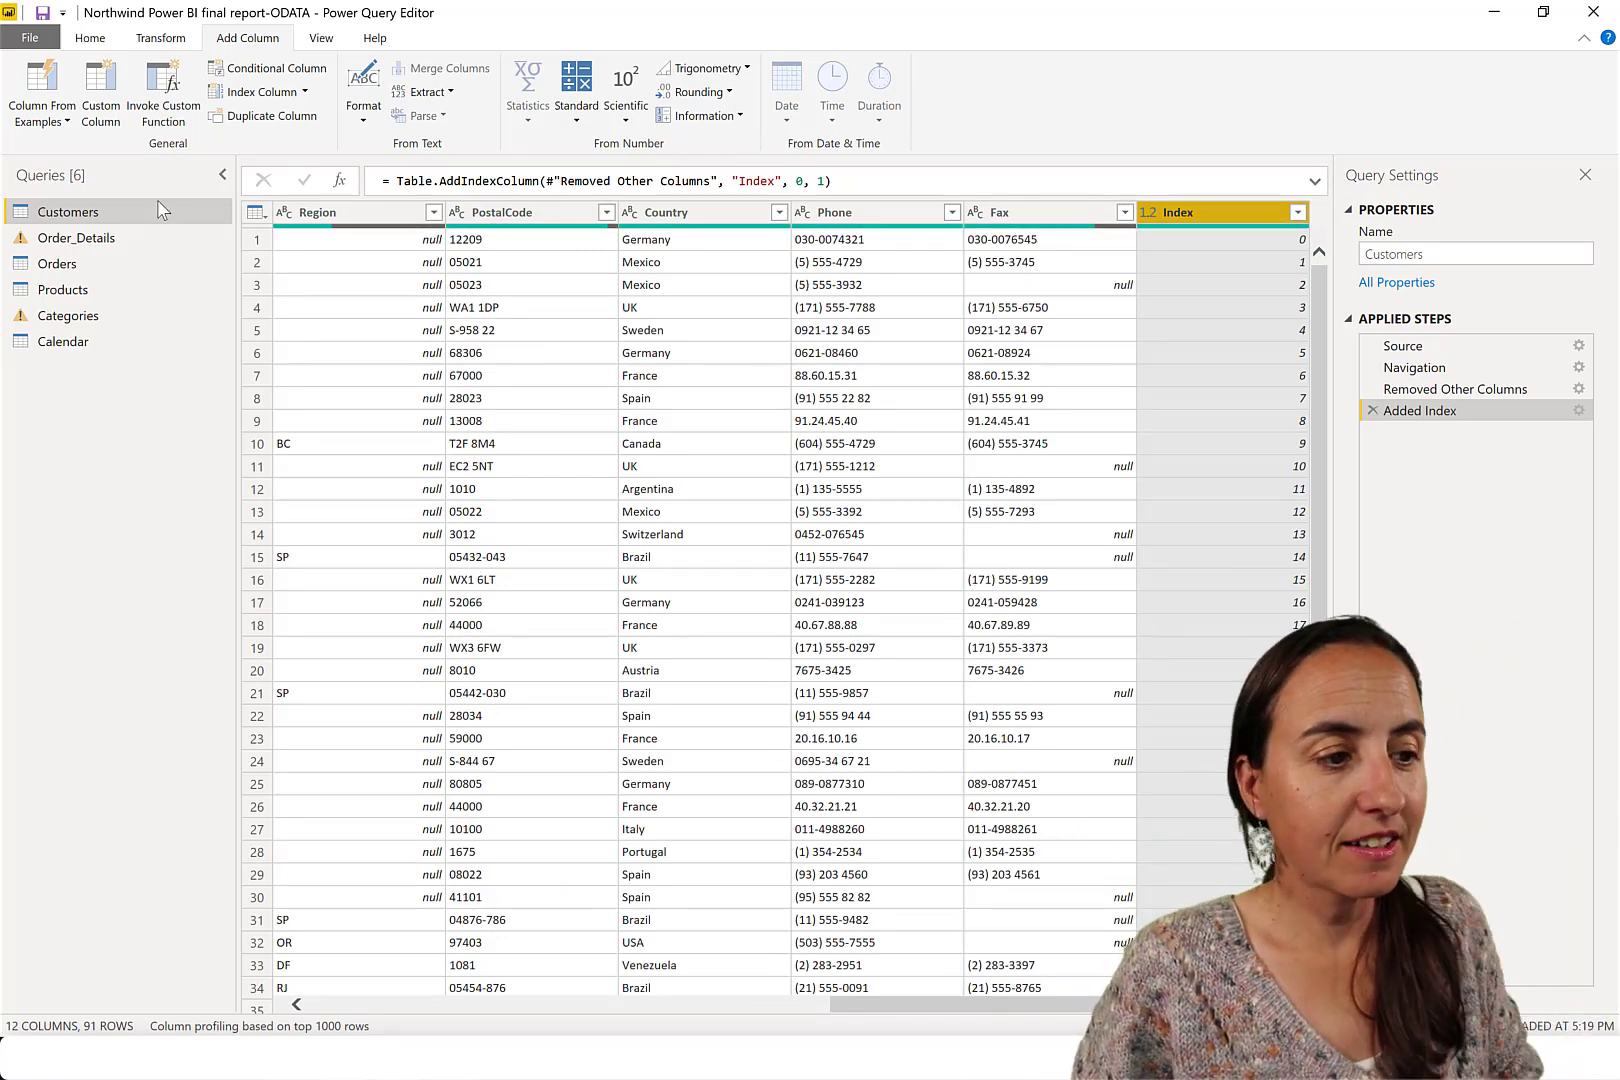
- Create a custom column named CustomerID2 with the formula [CustomerID]&[Index]
left_click(101, 97)
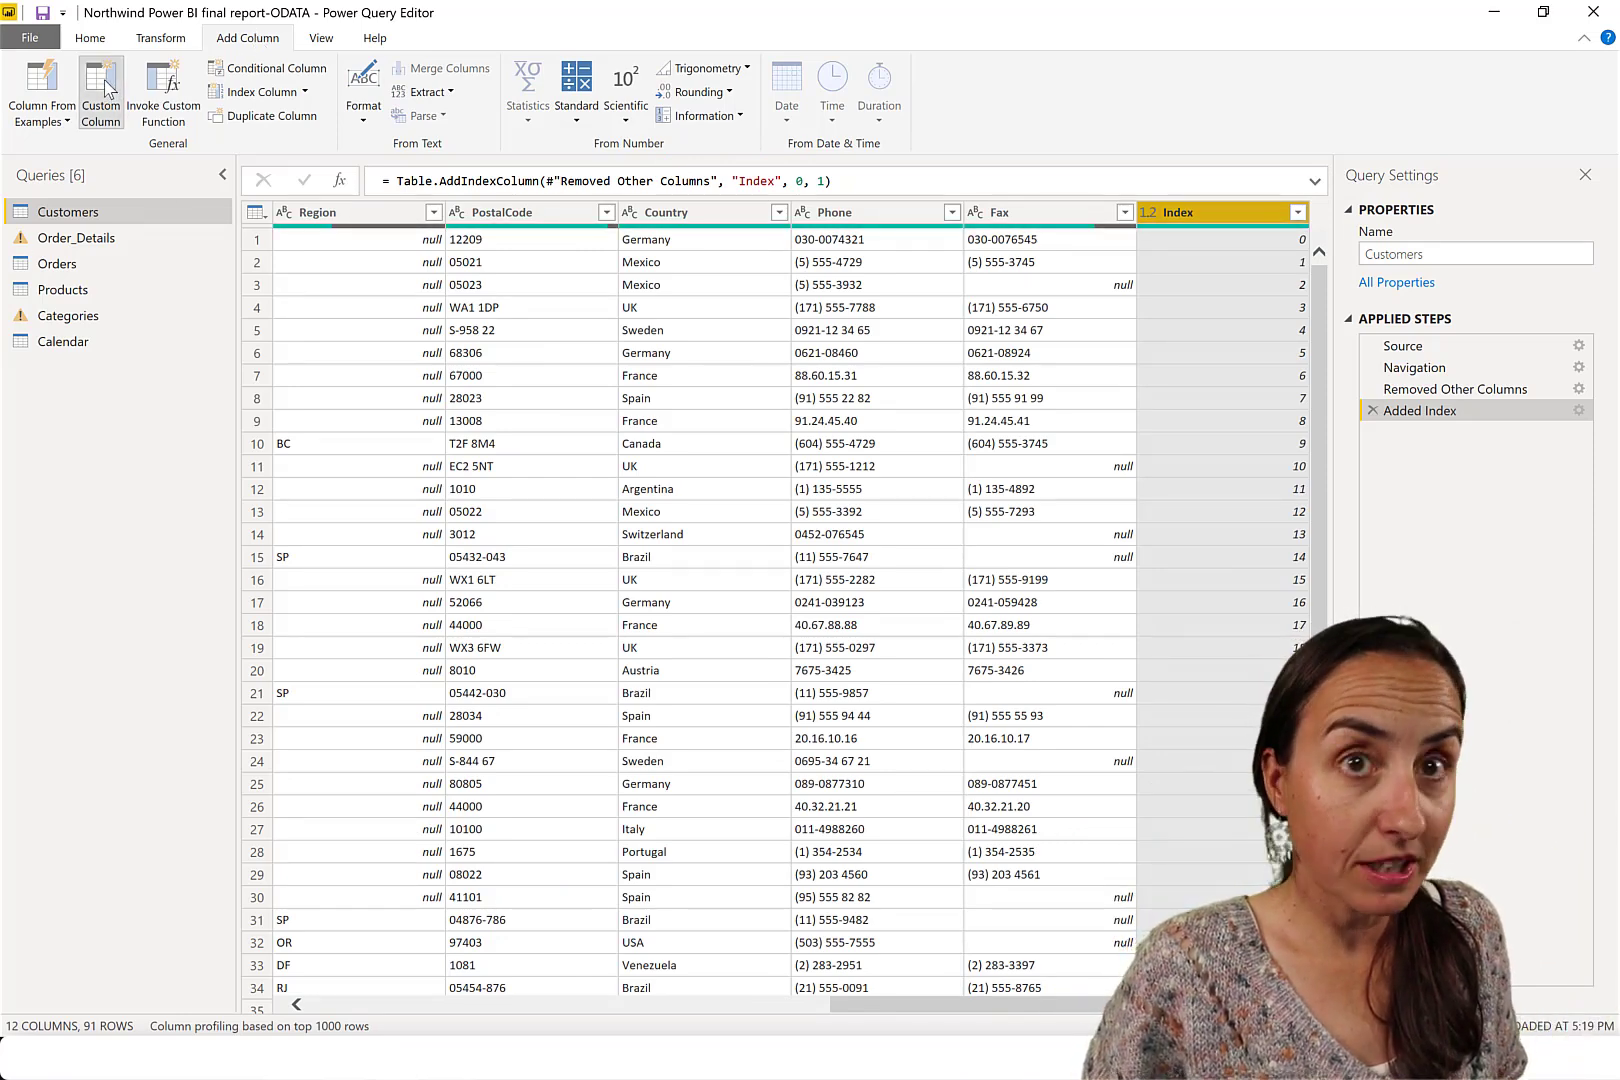
left_click(678, 490)
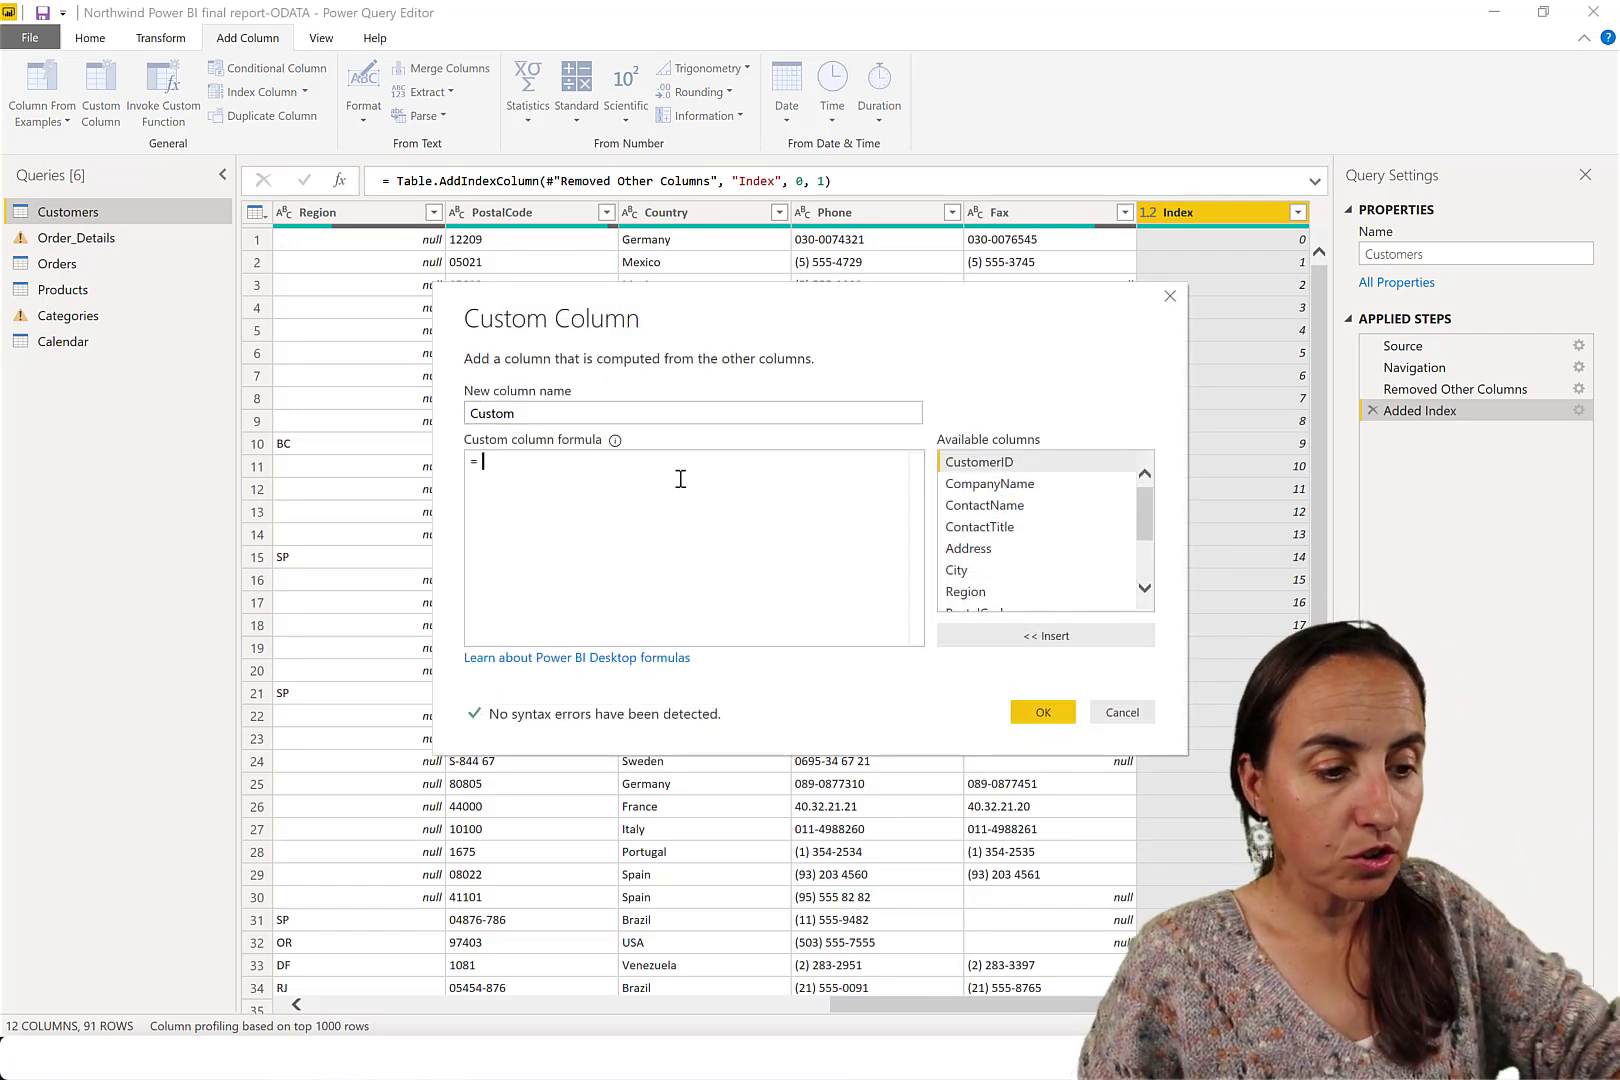
double_click(1005, 462)
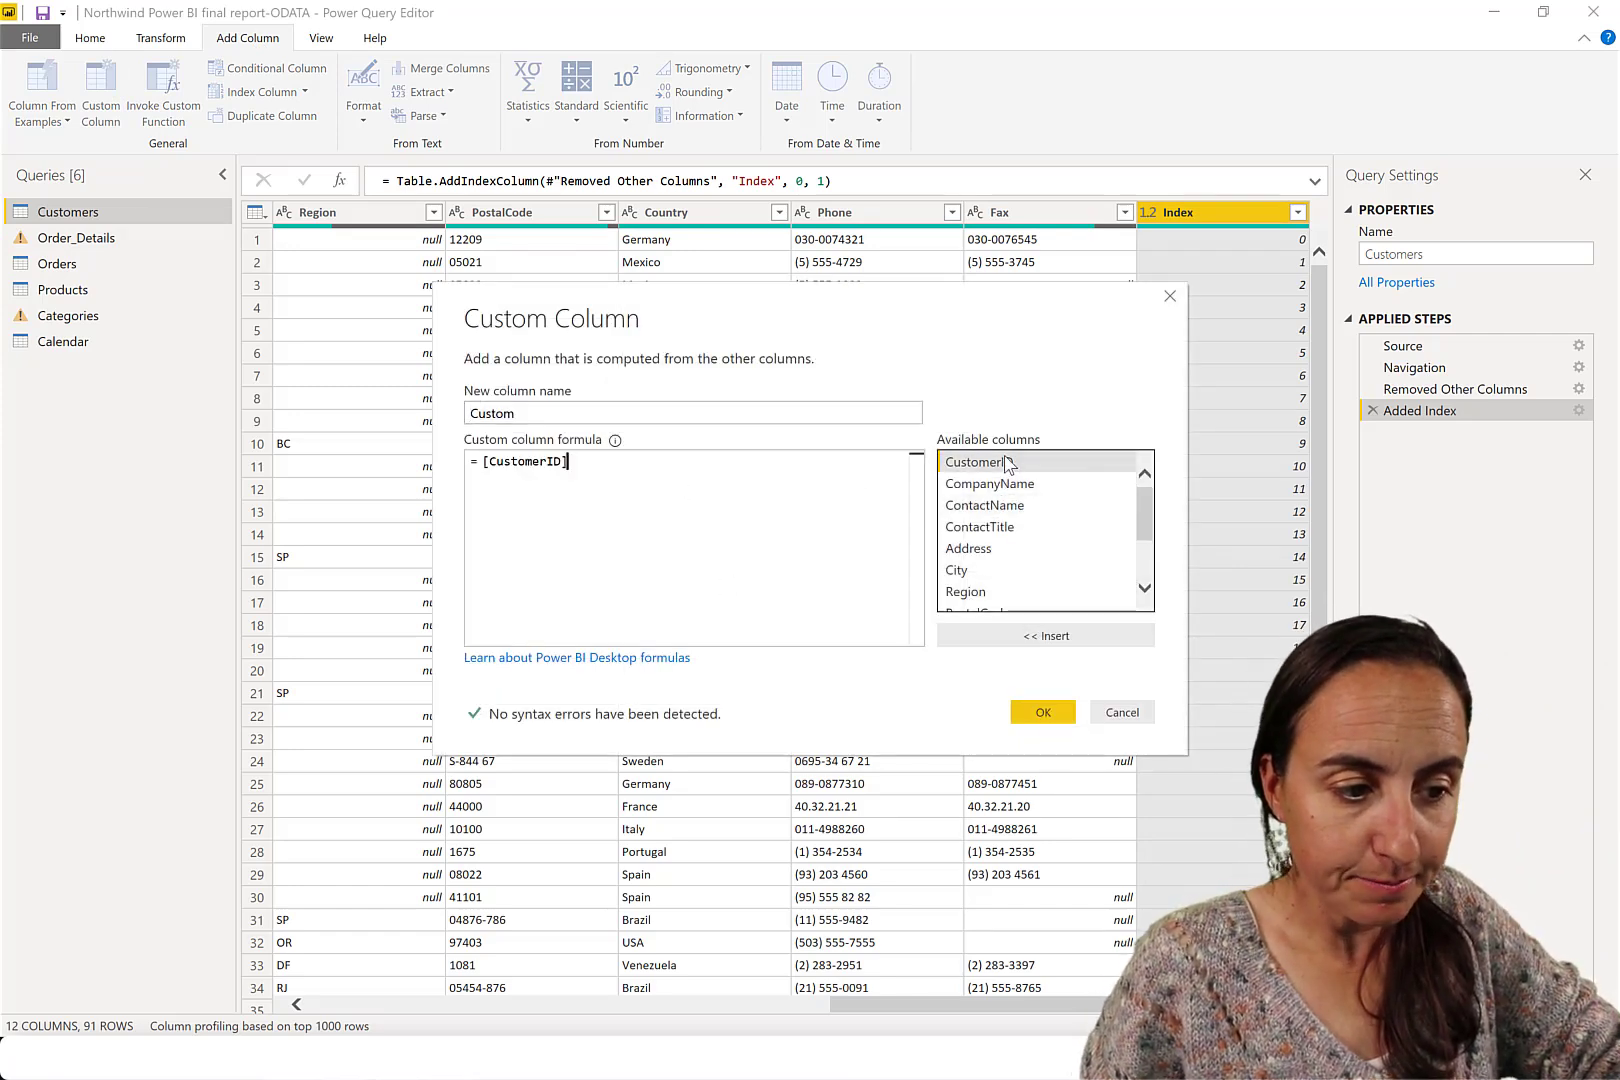
type("&")
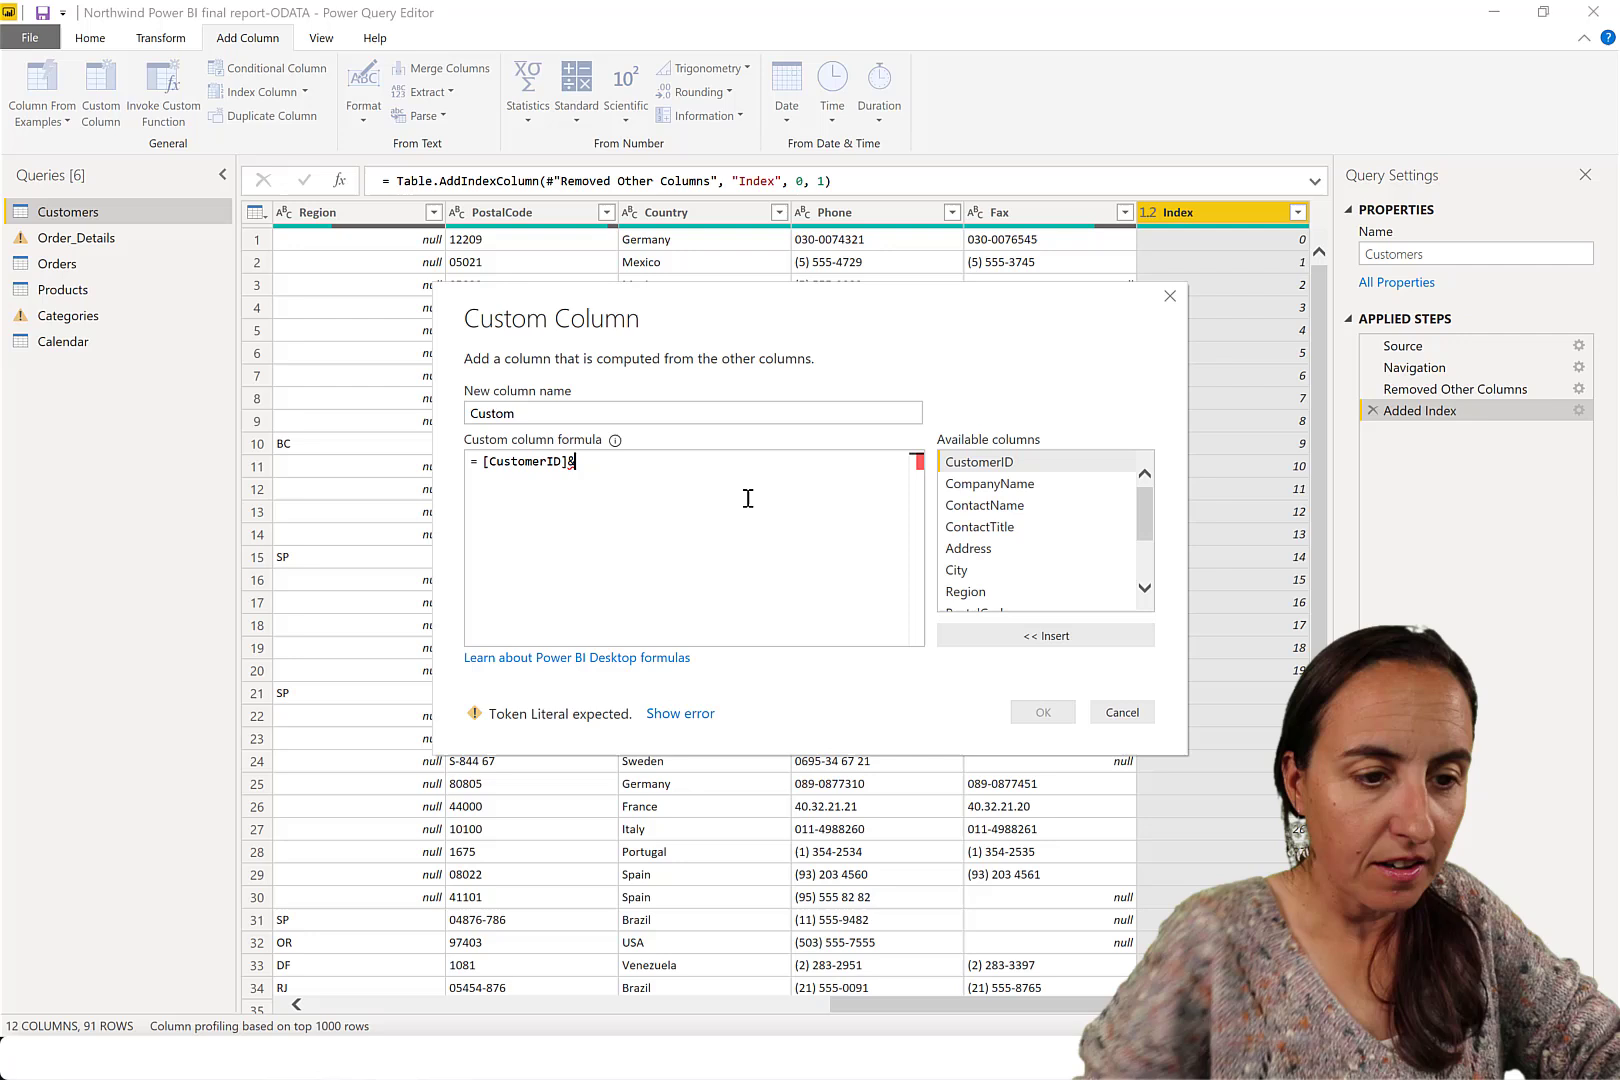
scroll(1075, 540, "down", 3)
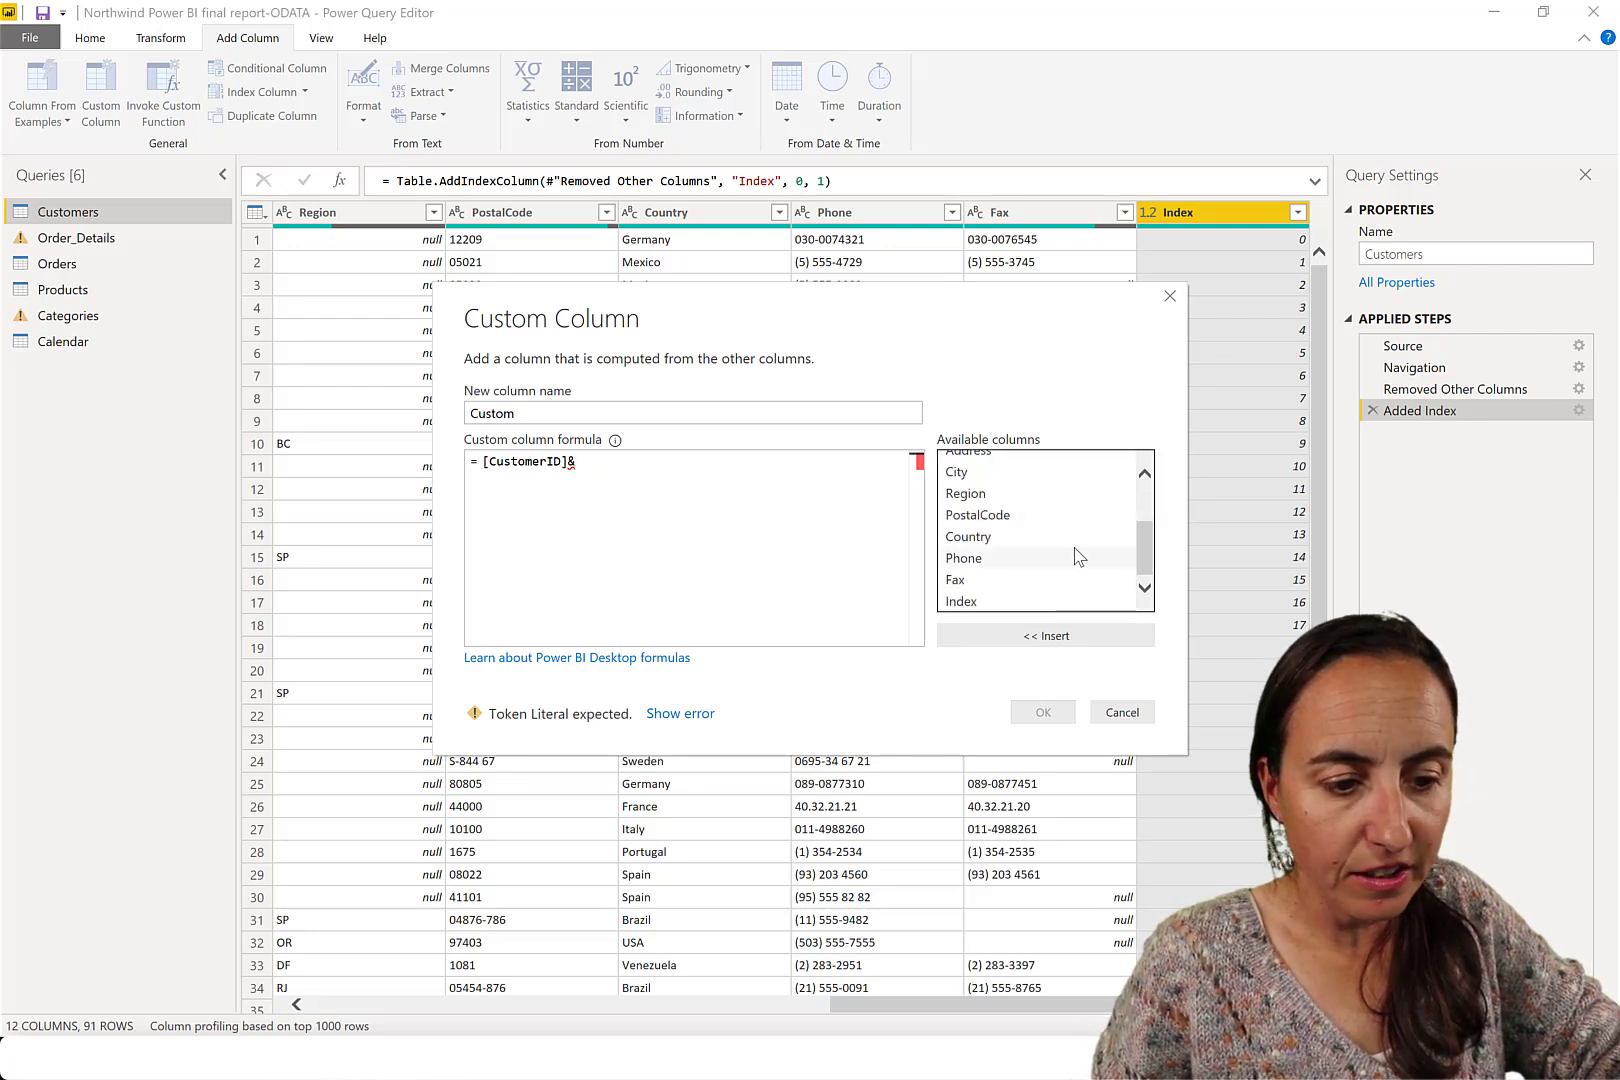
double_click(1012, 601)
left_click_drag(563, 416, 448, 408)
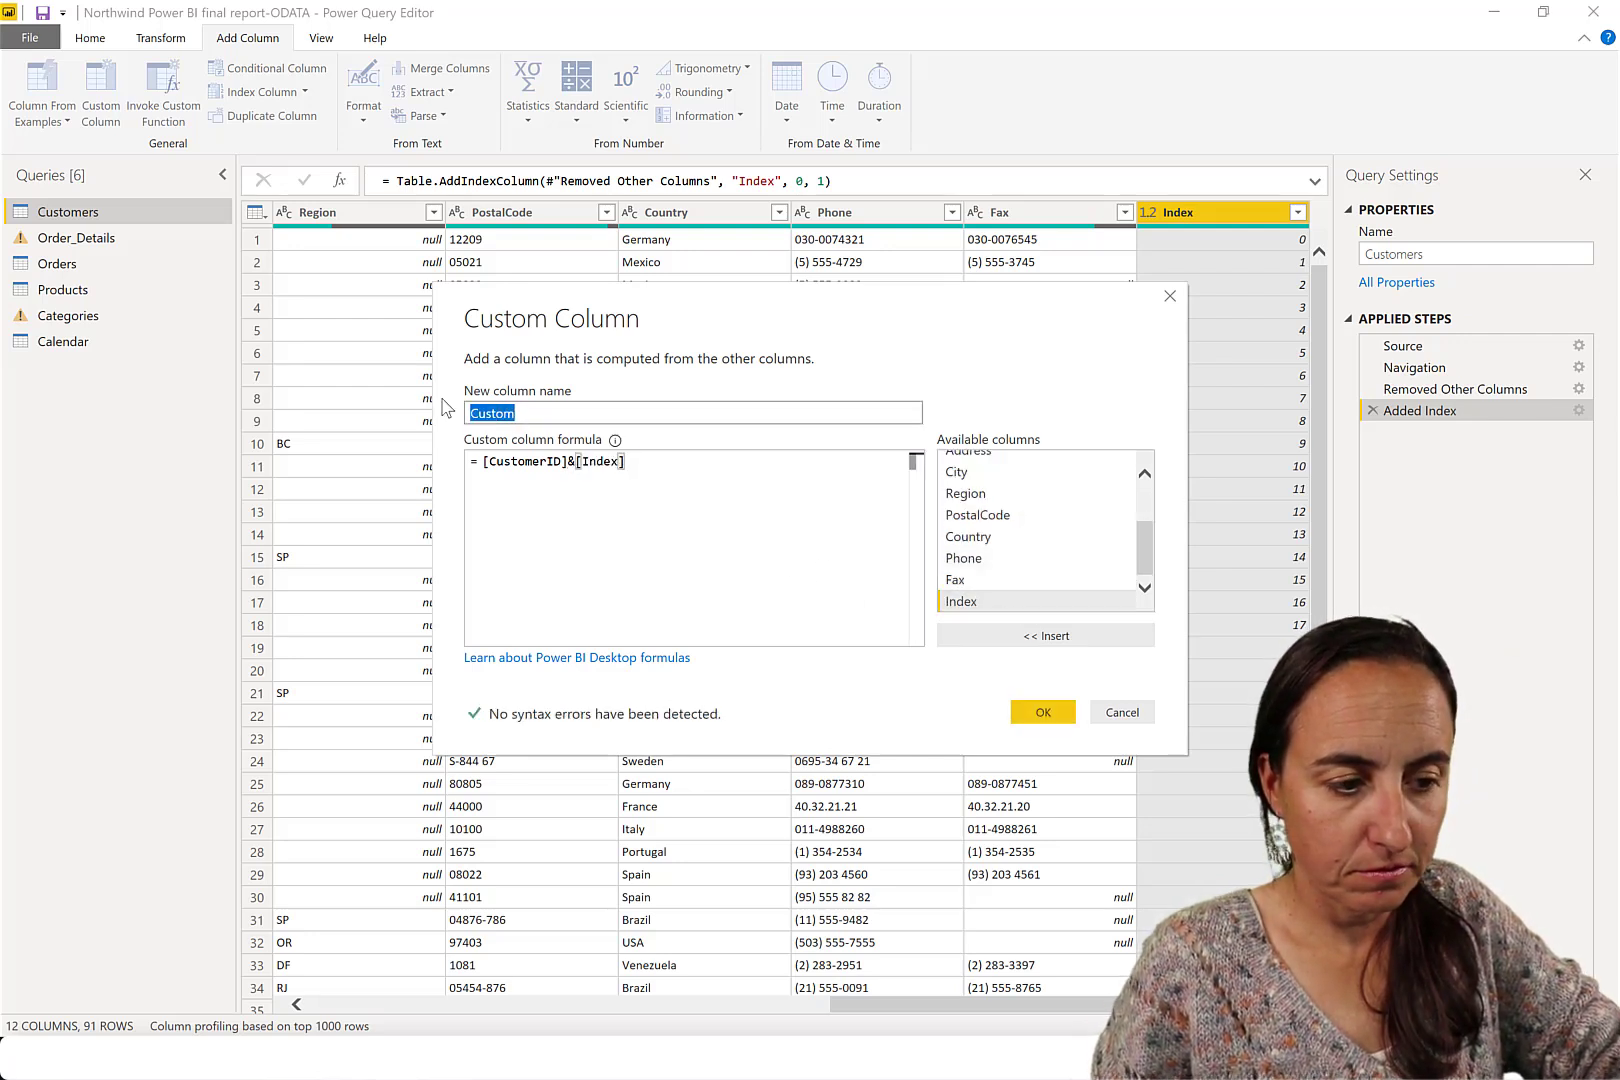
type("Customer")
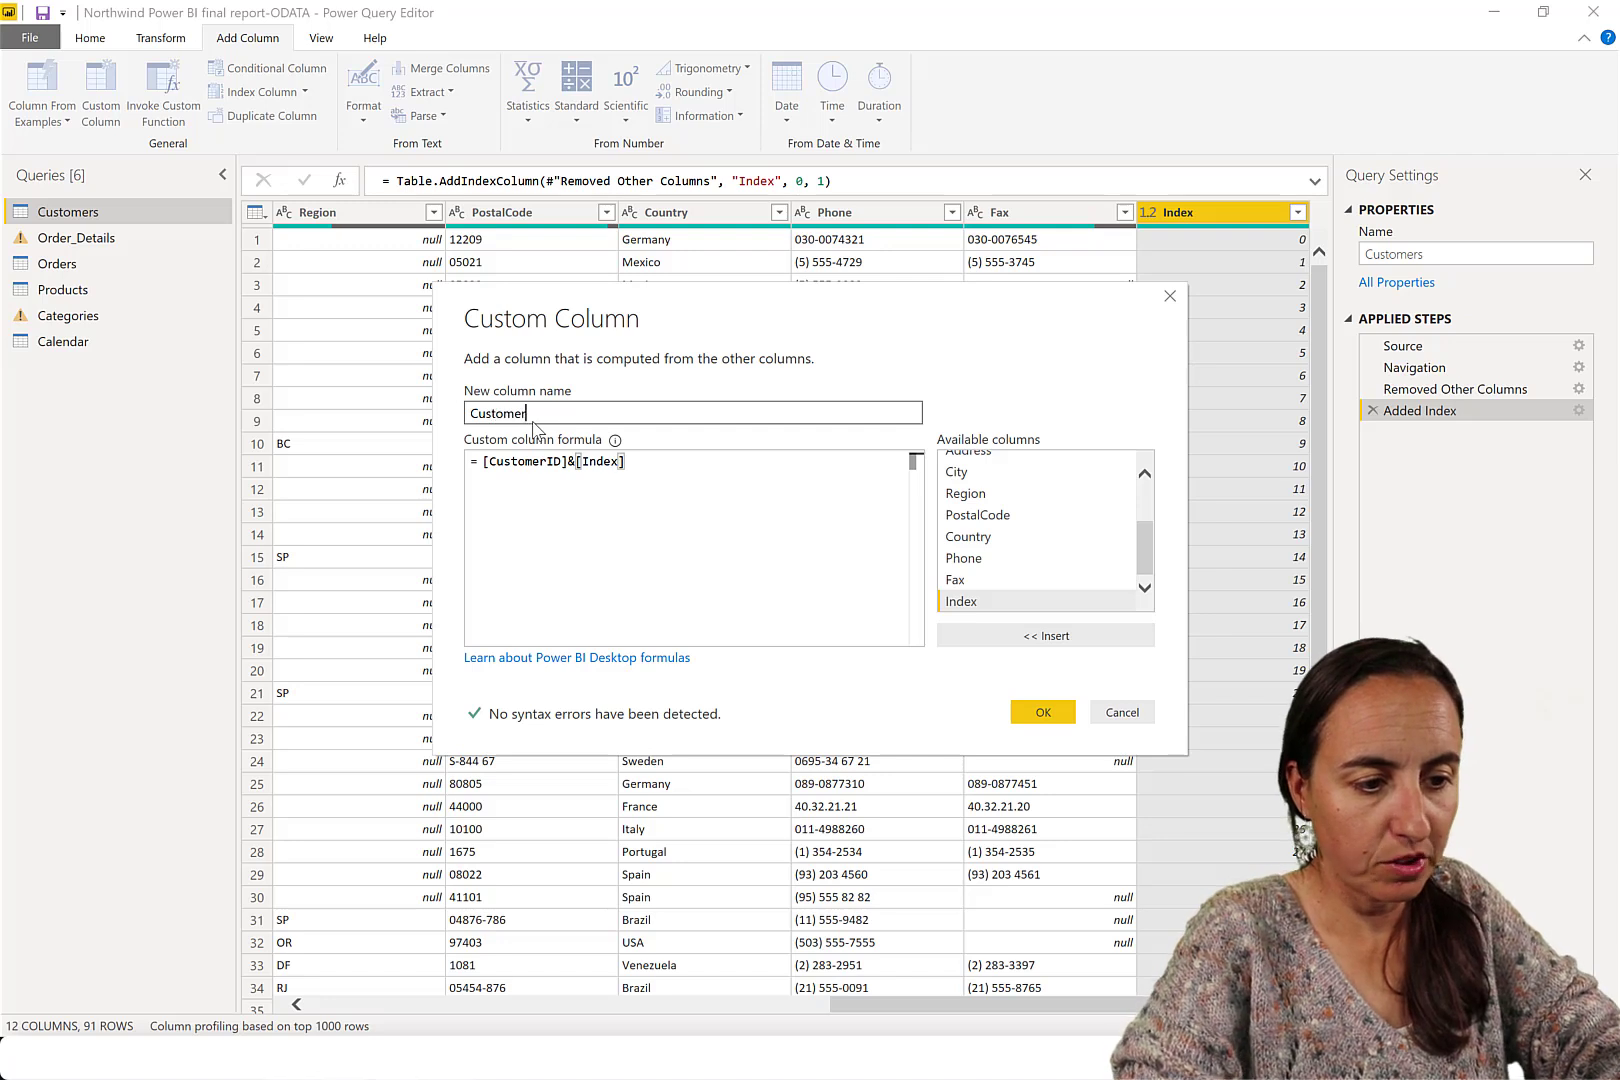
type("ID2")
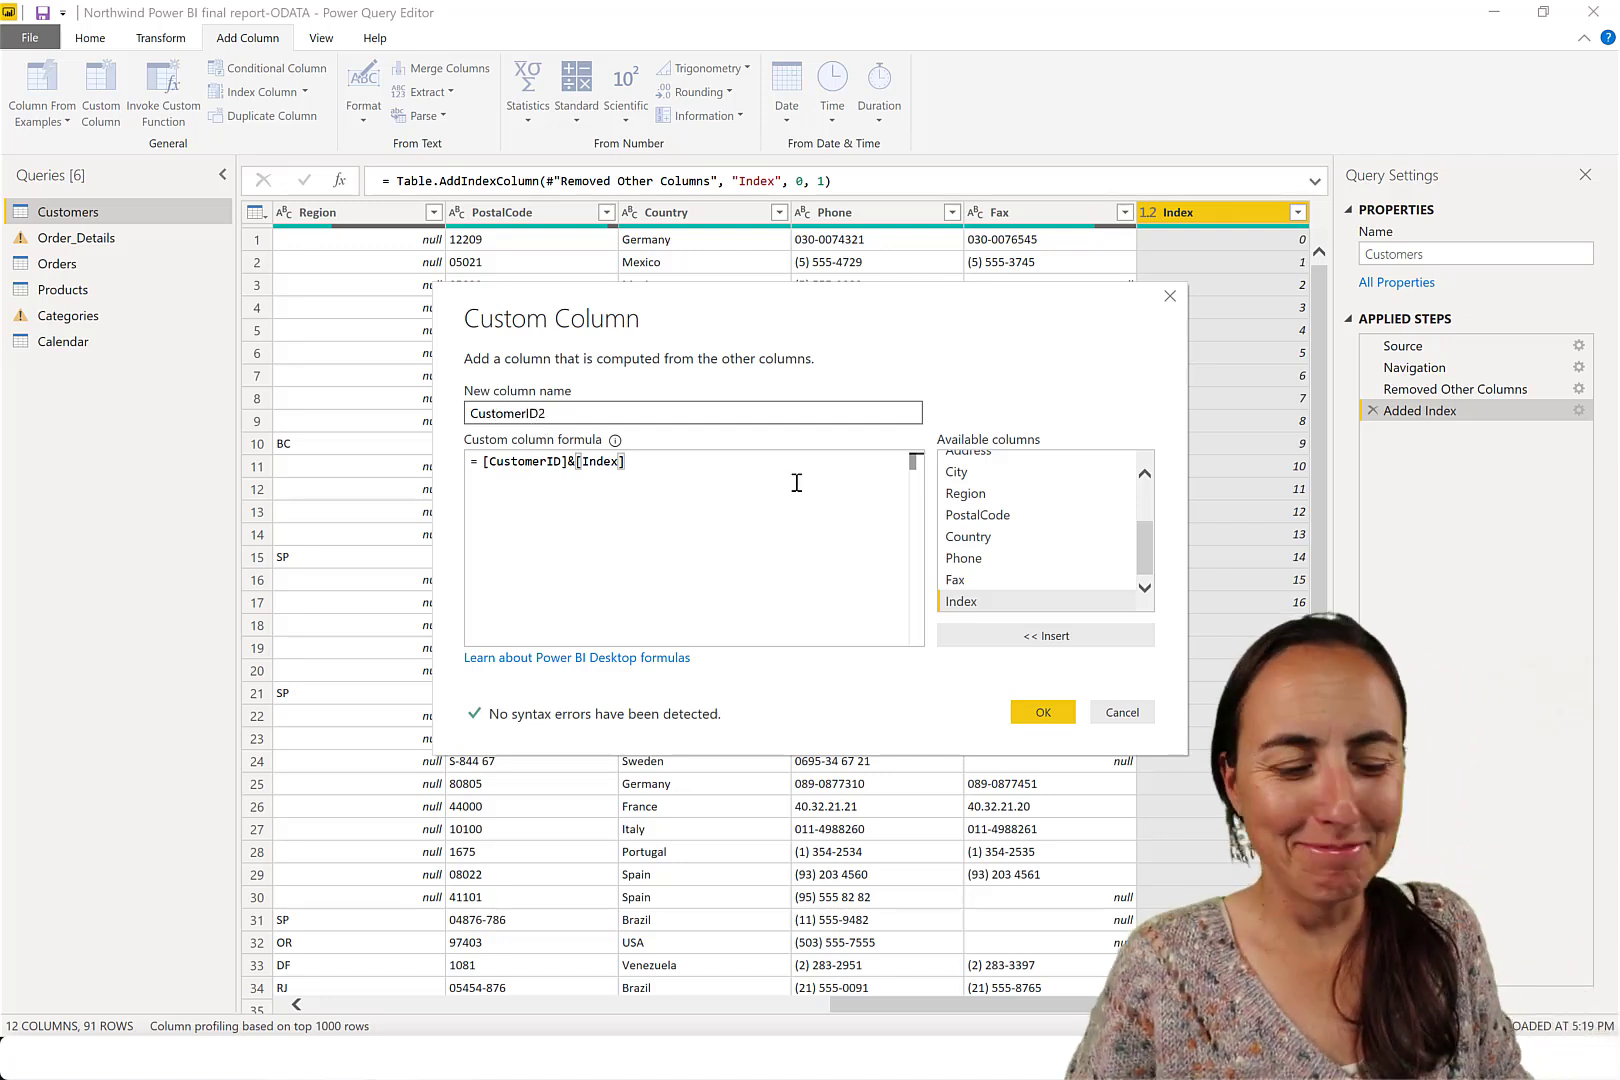
left_click(1043, 712)
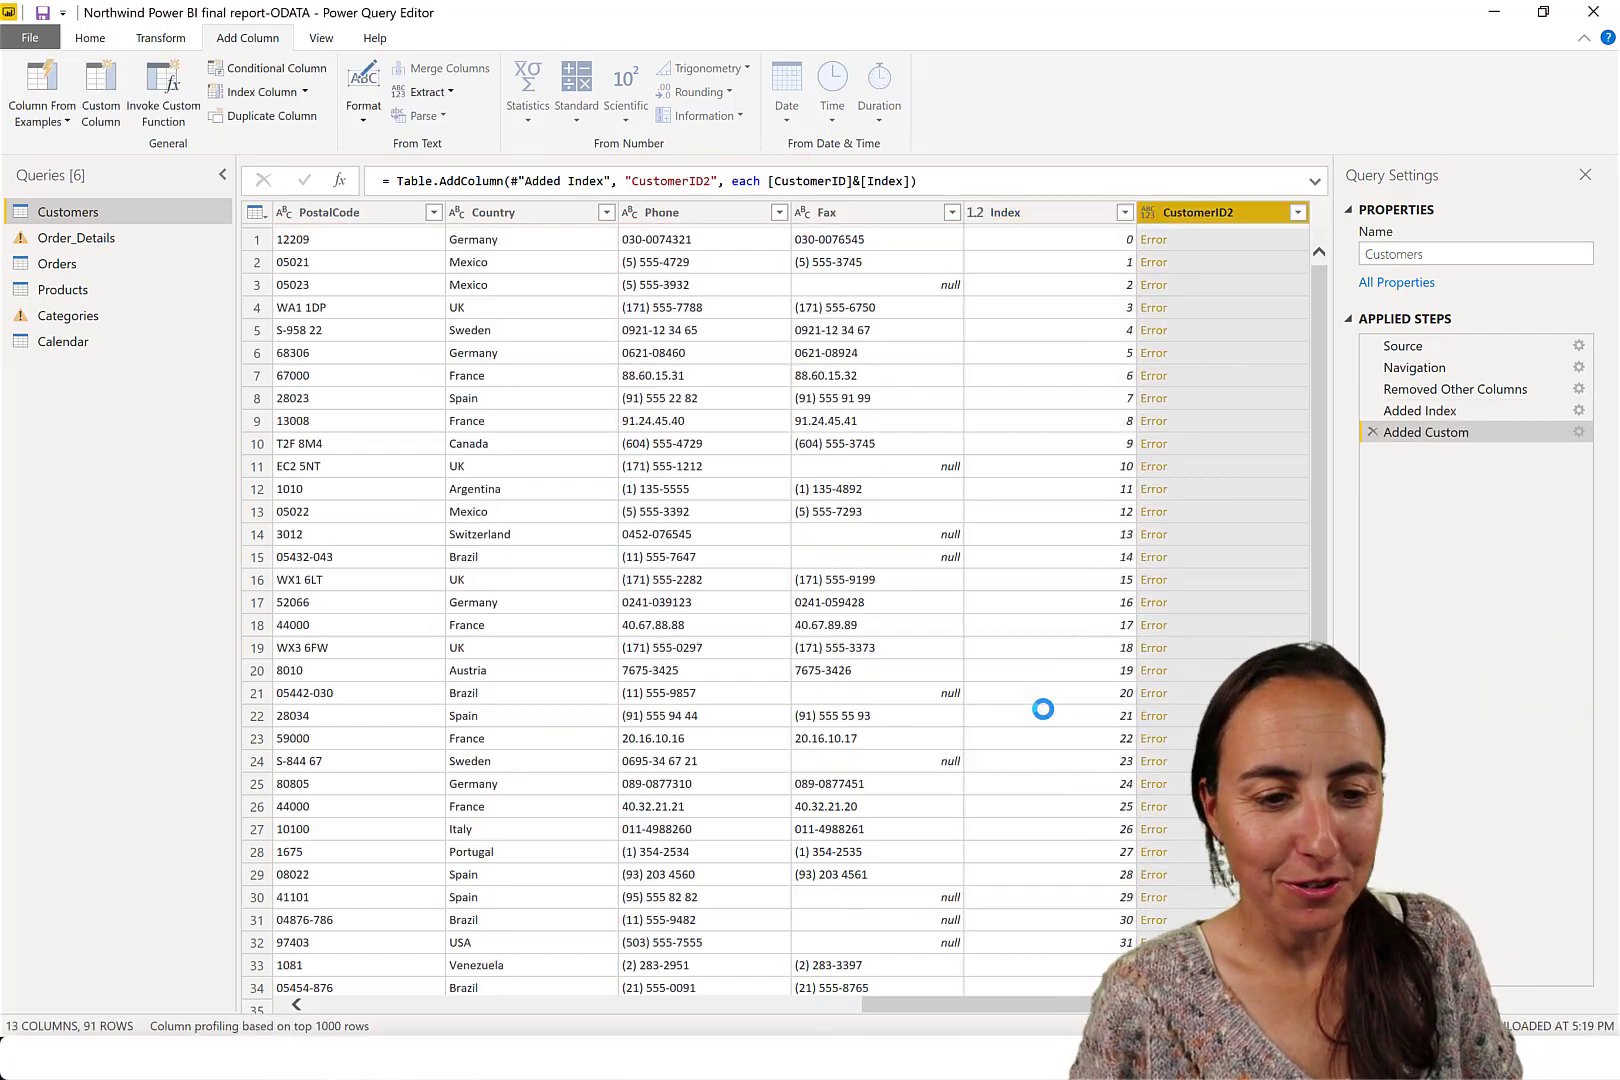
- Read the Text and Number operator error, then preview the table at Added Index
left_click(1216, 246)
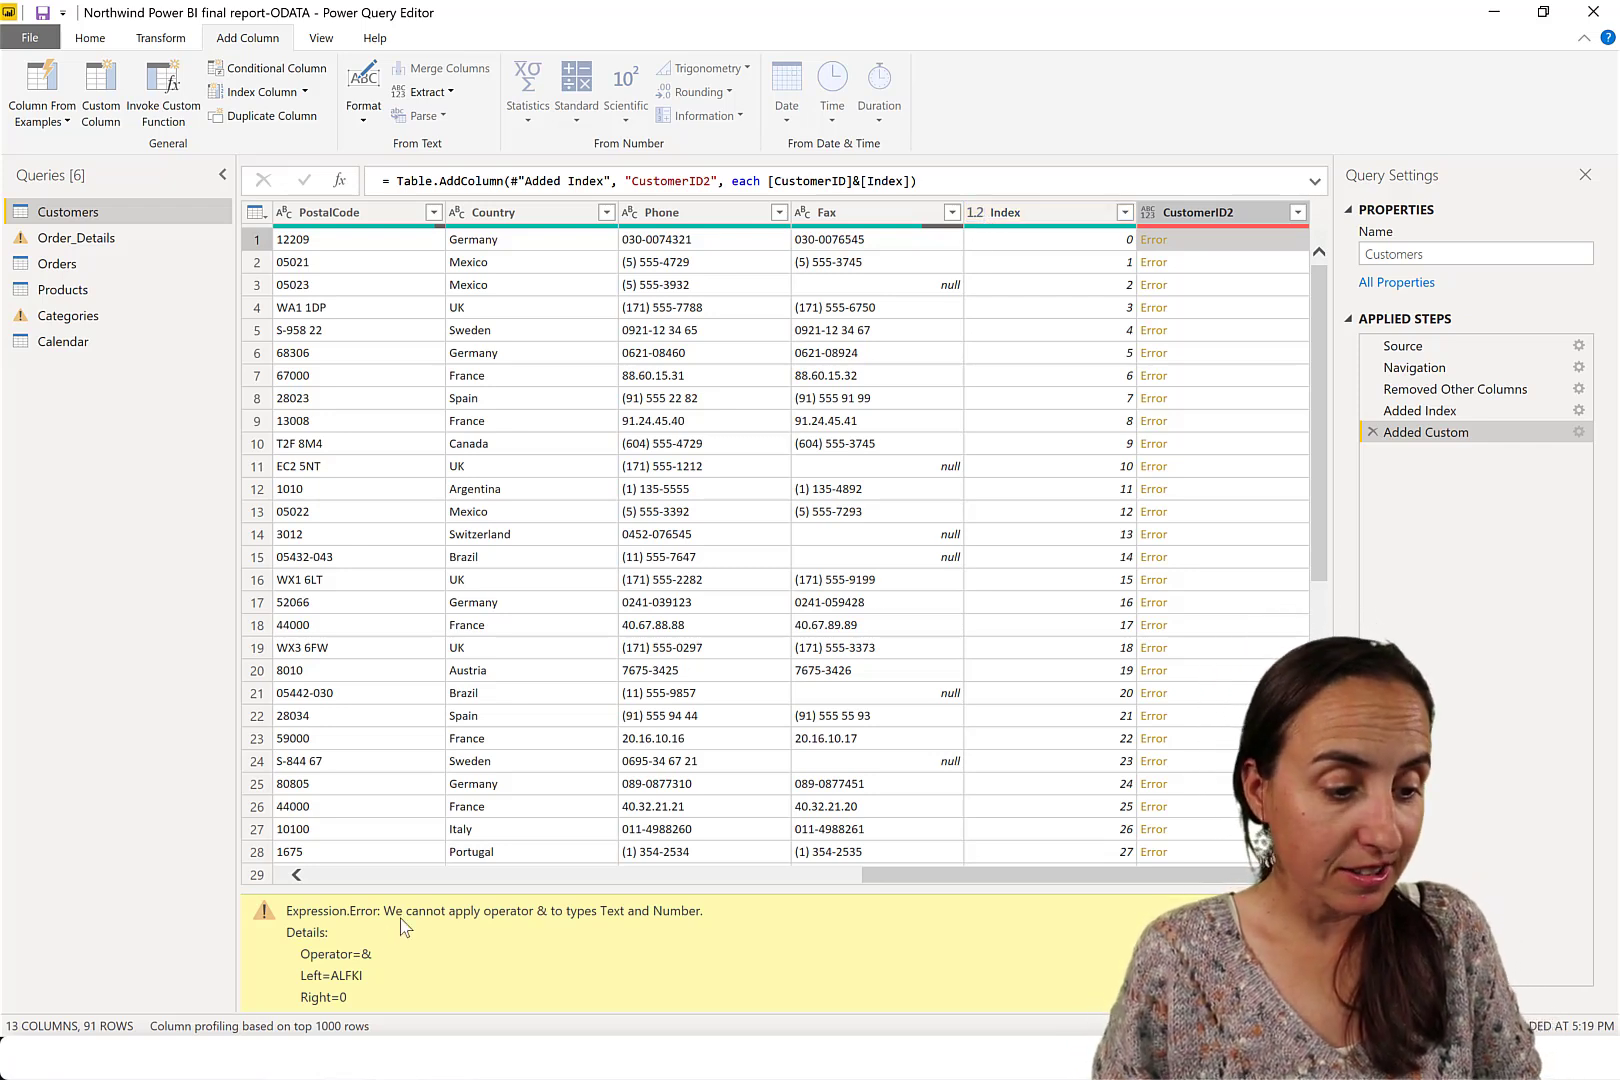
left_click_drag(406, 911, 659, 912)
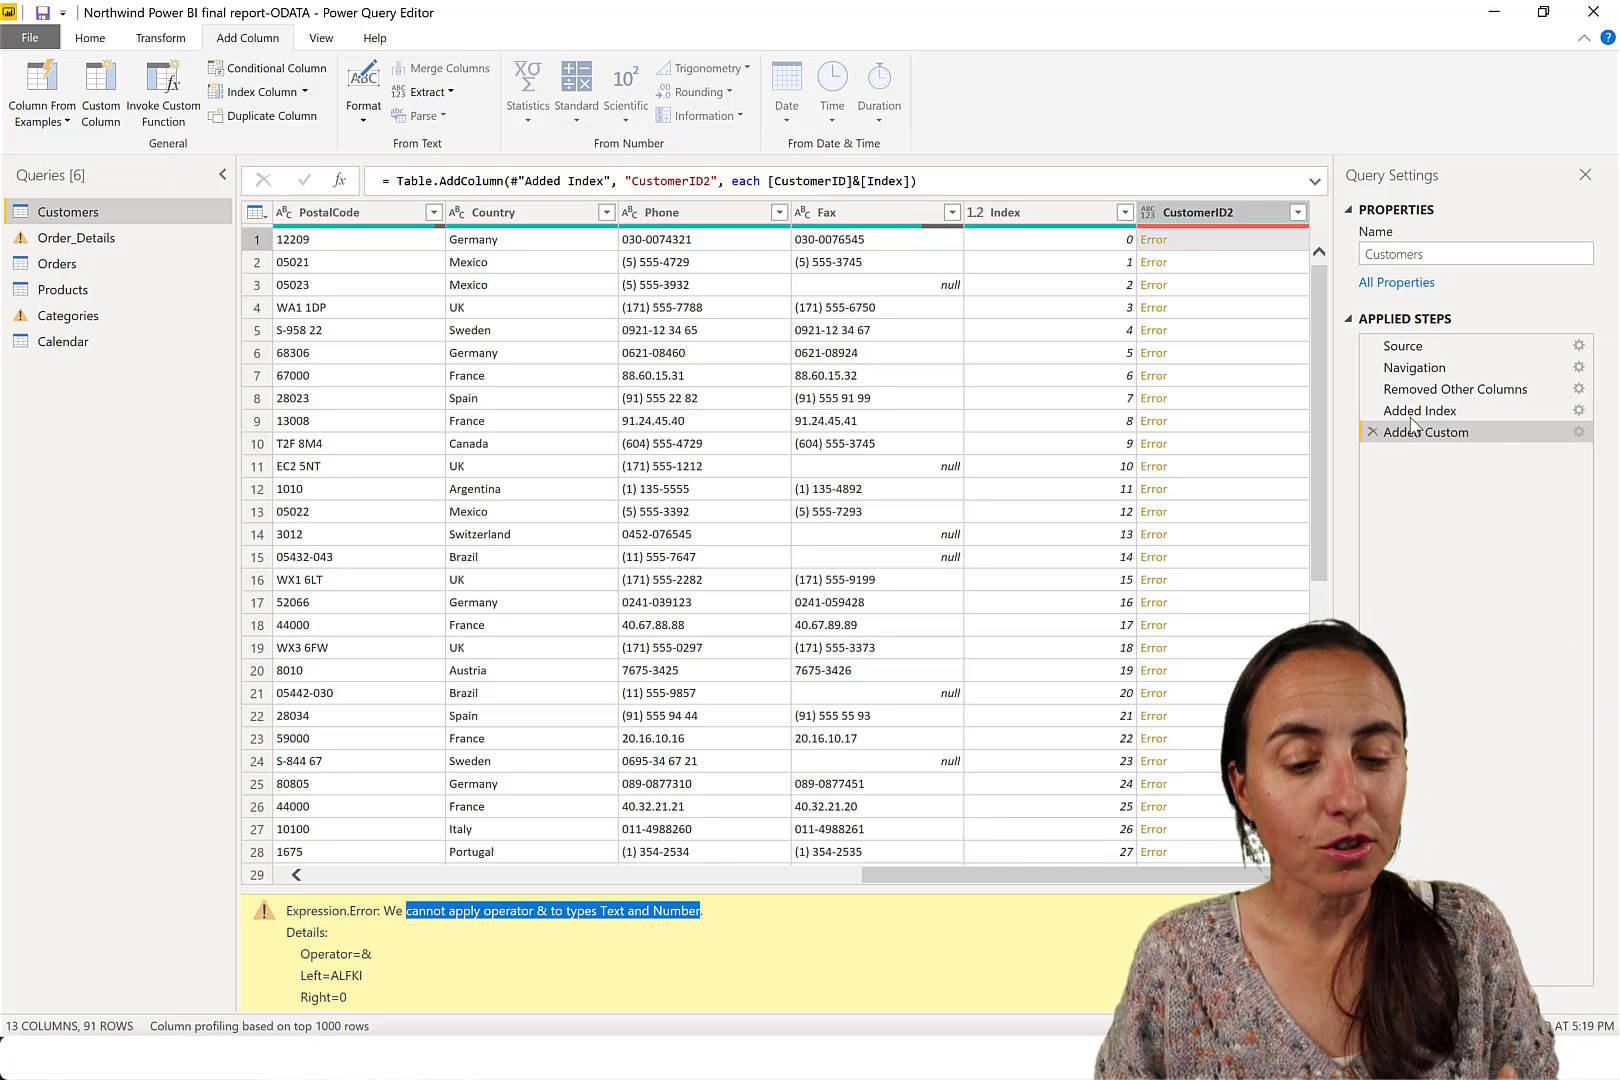
left_click(1520, 392)
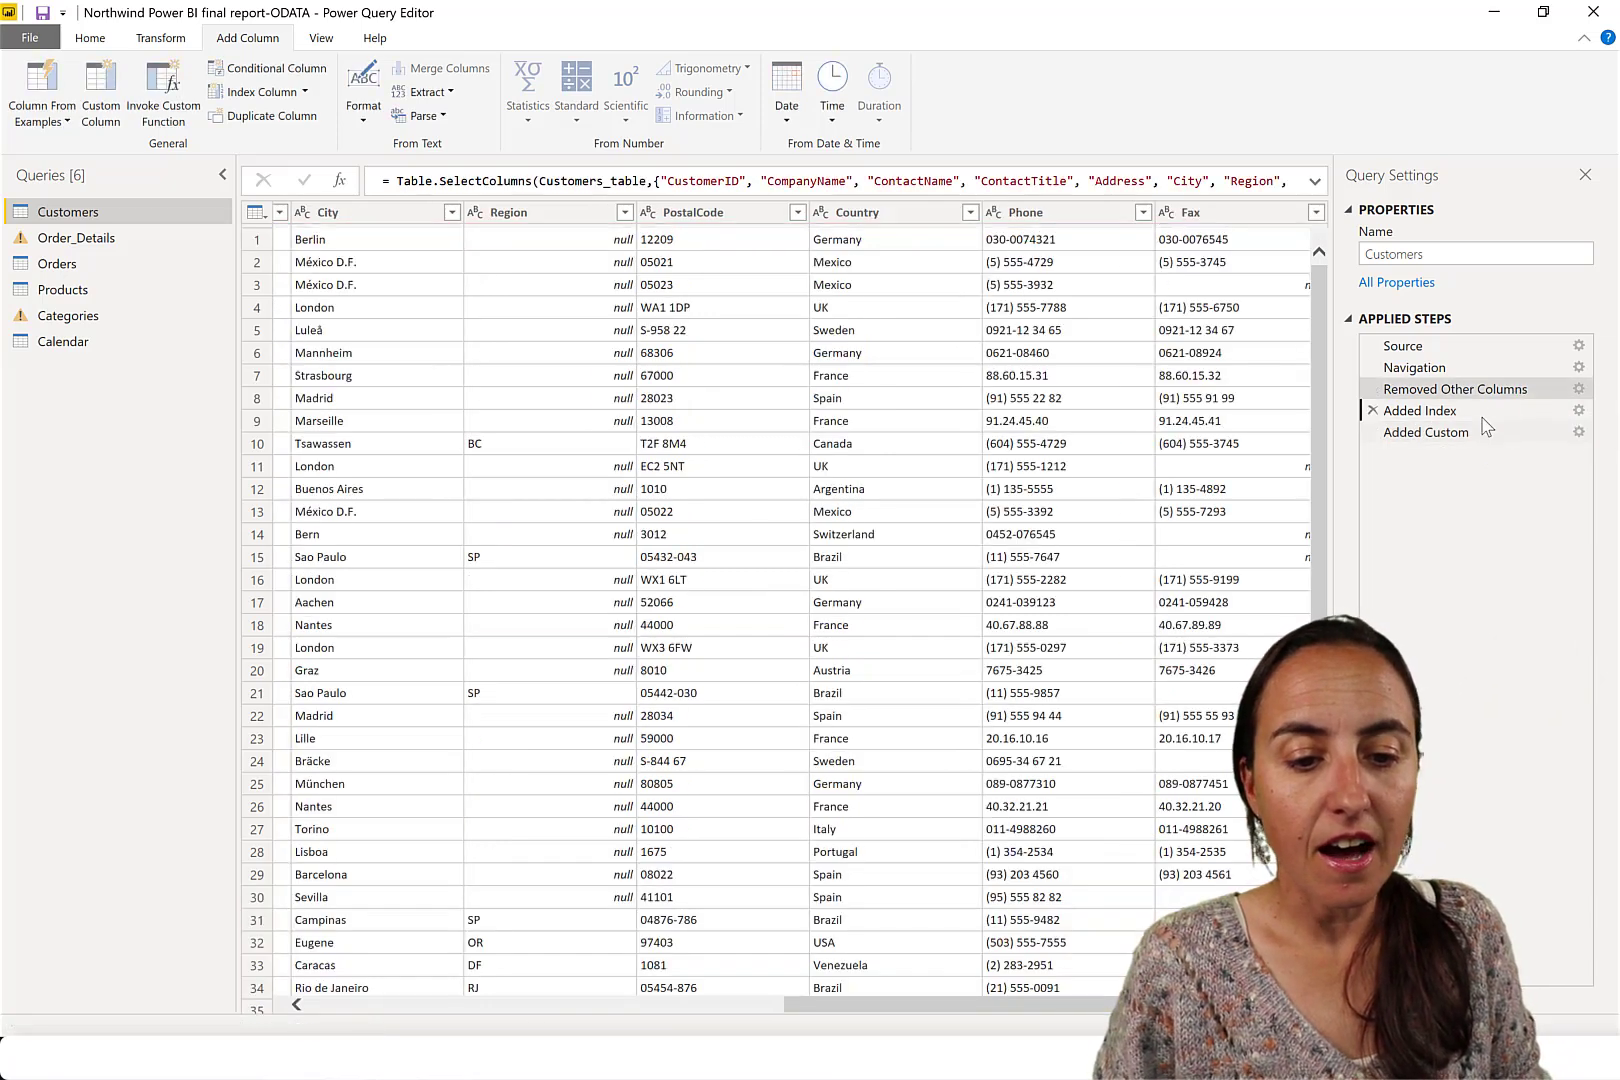
left_click(1520, 411)
scroll(1147, 684, "right", 3)
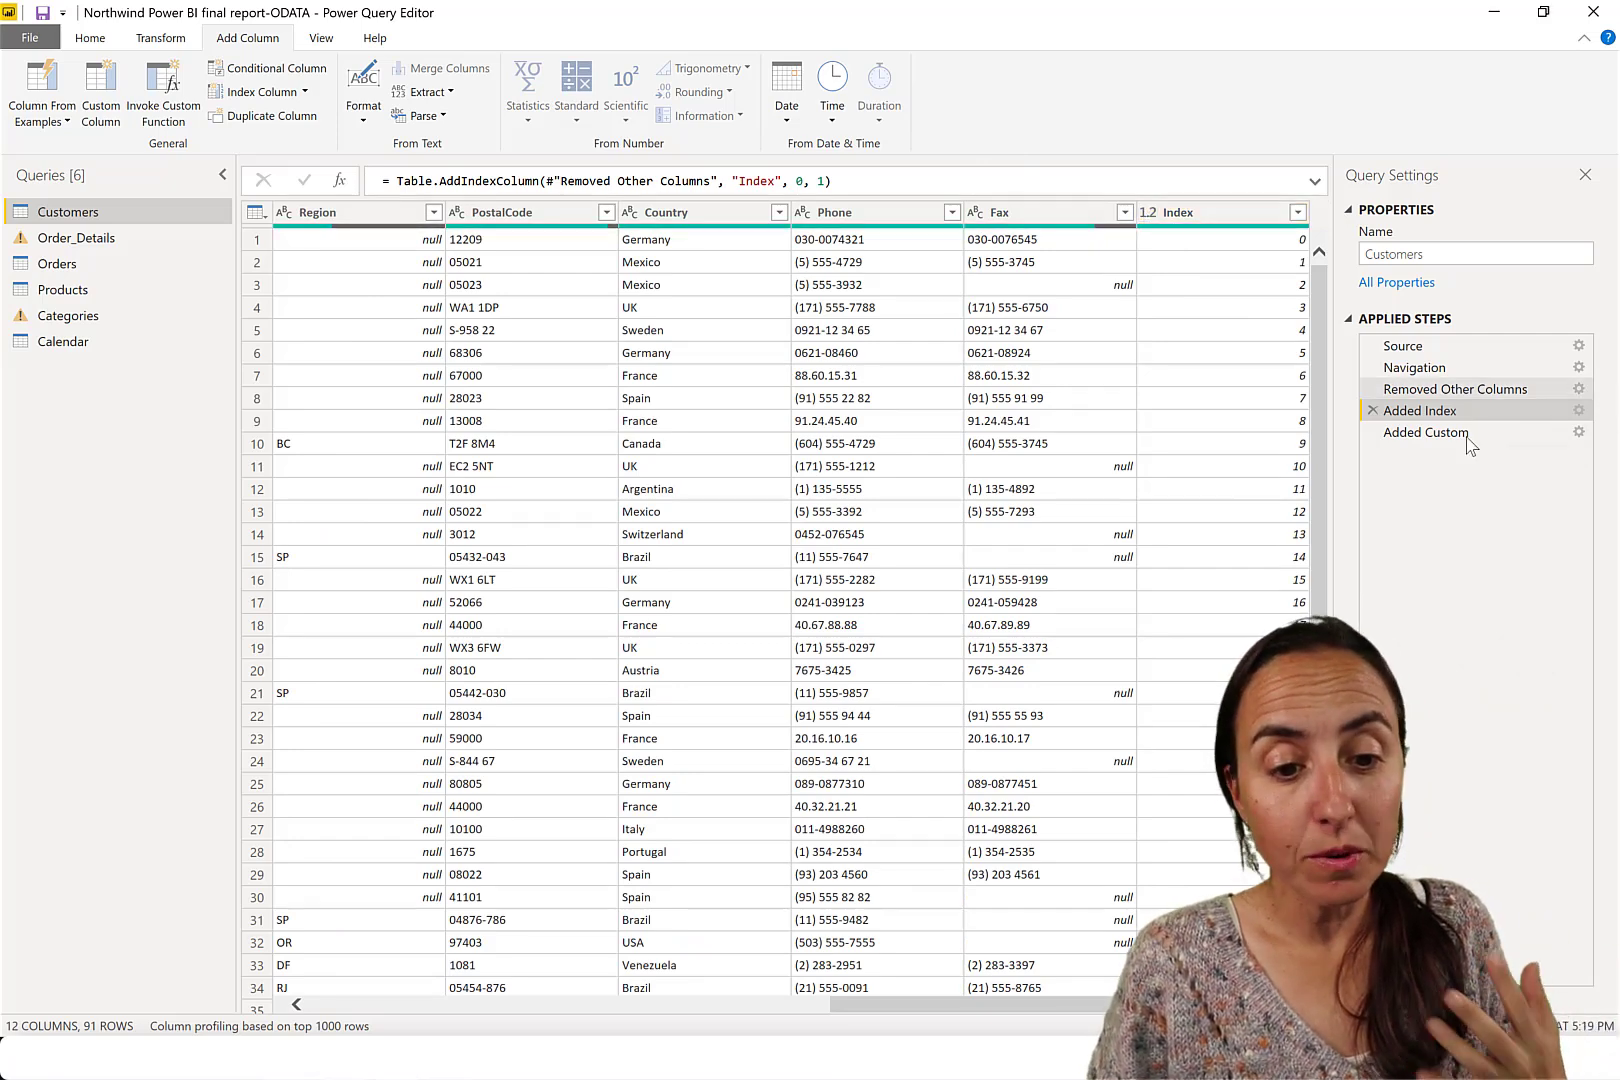
- Reopen the Added Custom step's Custom Column formula and launch Google Chrome
left_click(1578, 432)
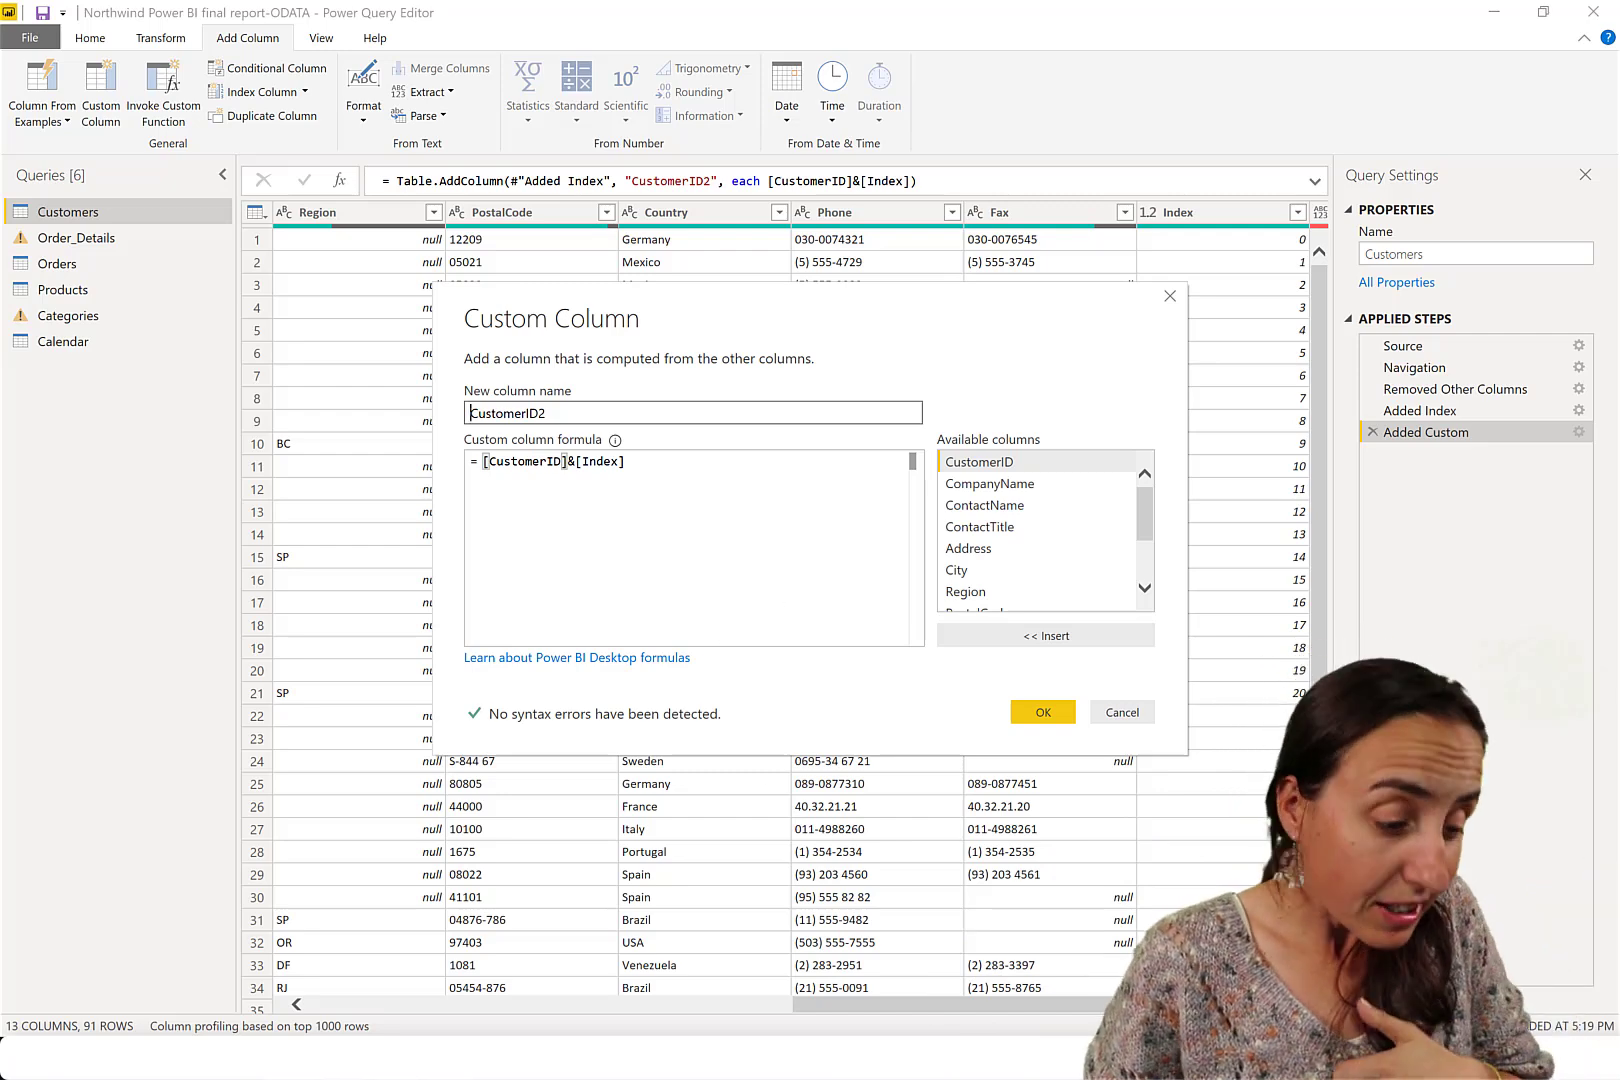
key("super")
left_click(518, 690)
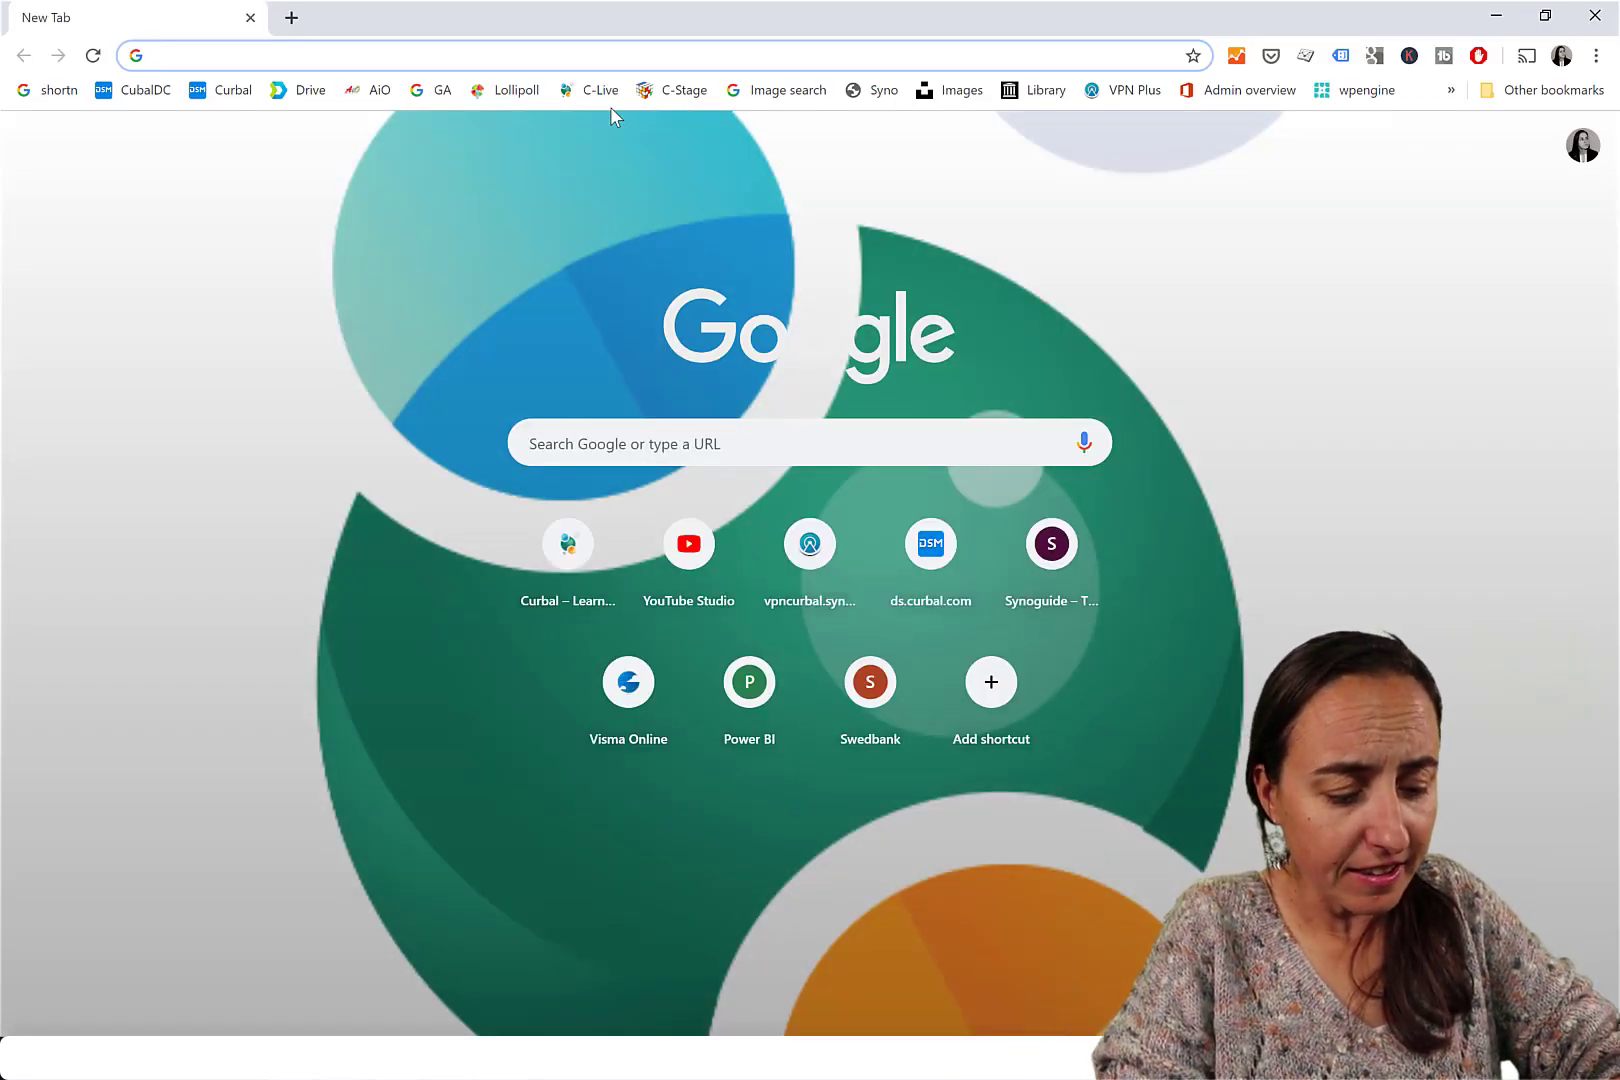
- Search Google for 'text.from number power query'
type("text.f")
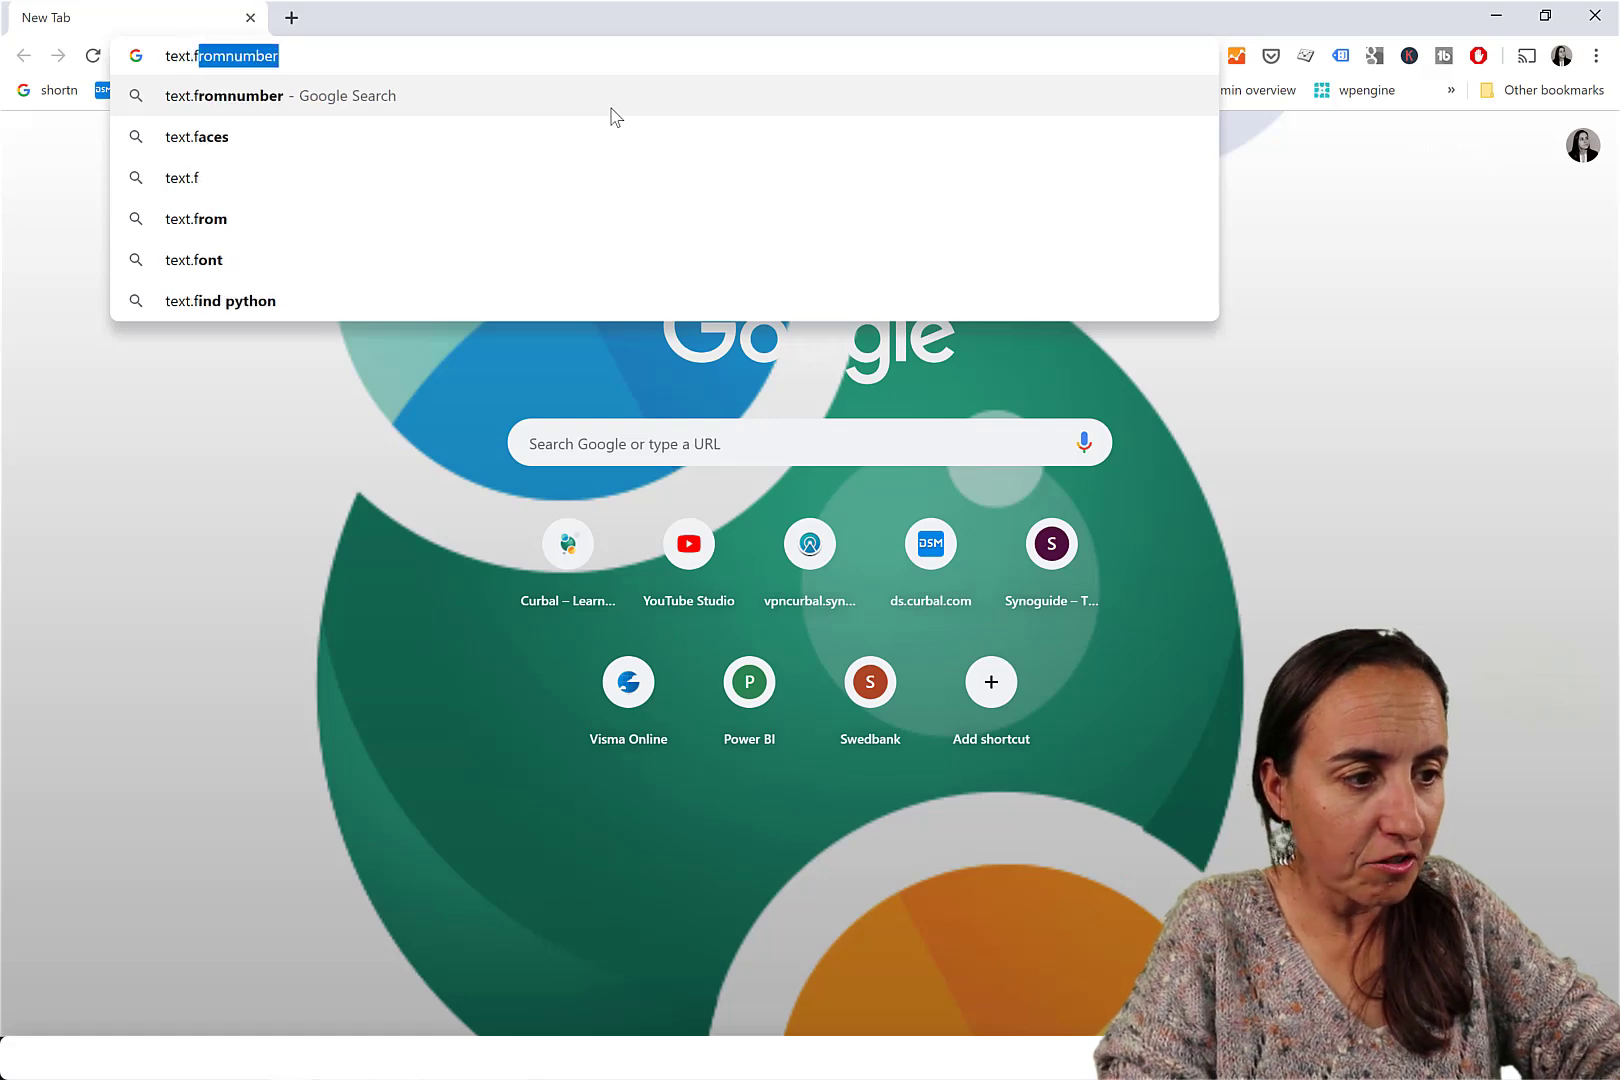
type("rom number power query")
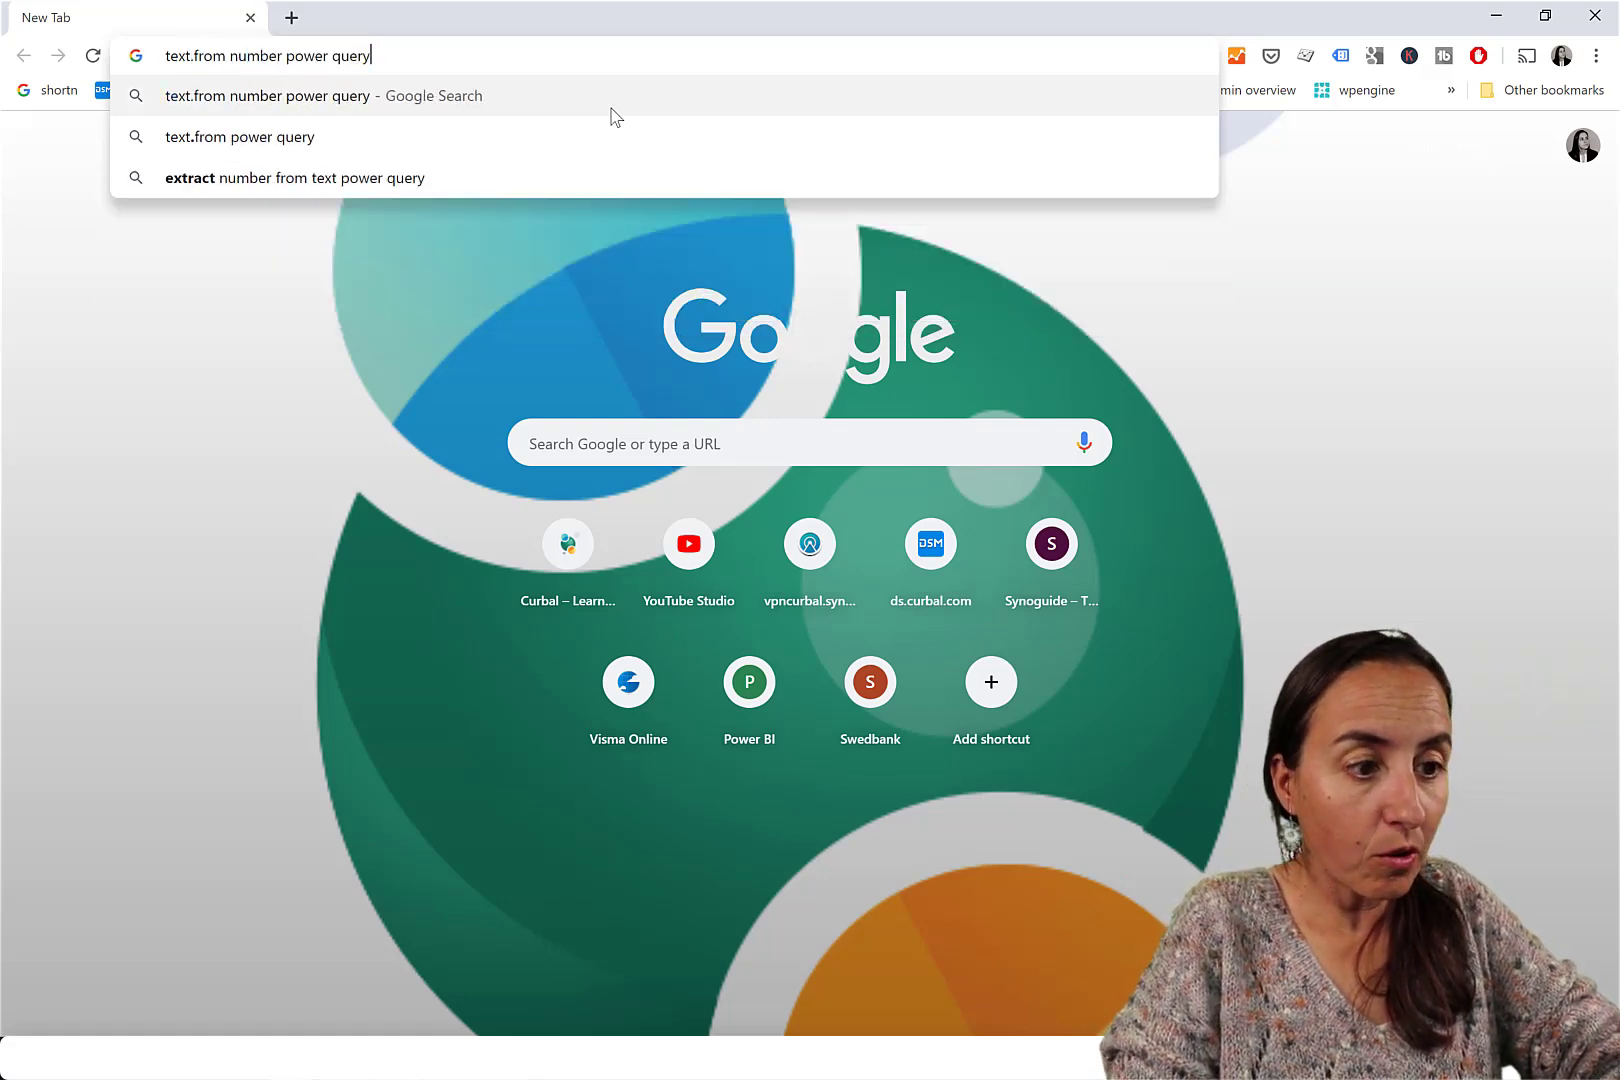
key("Return")
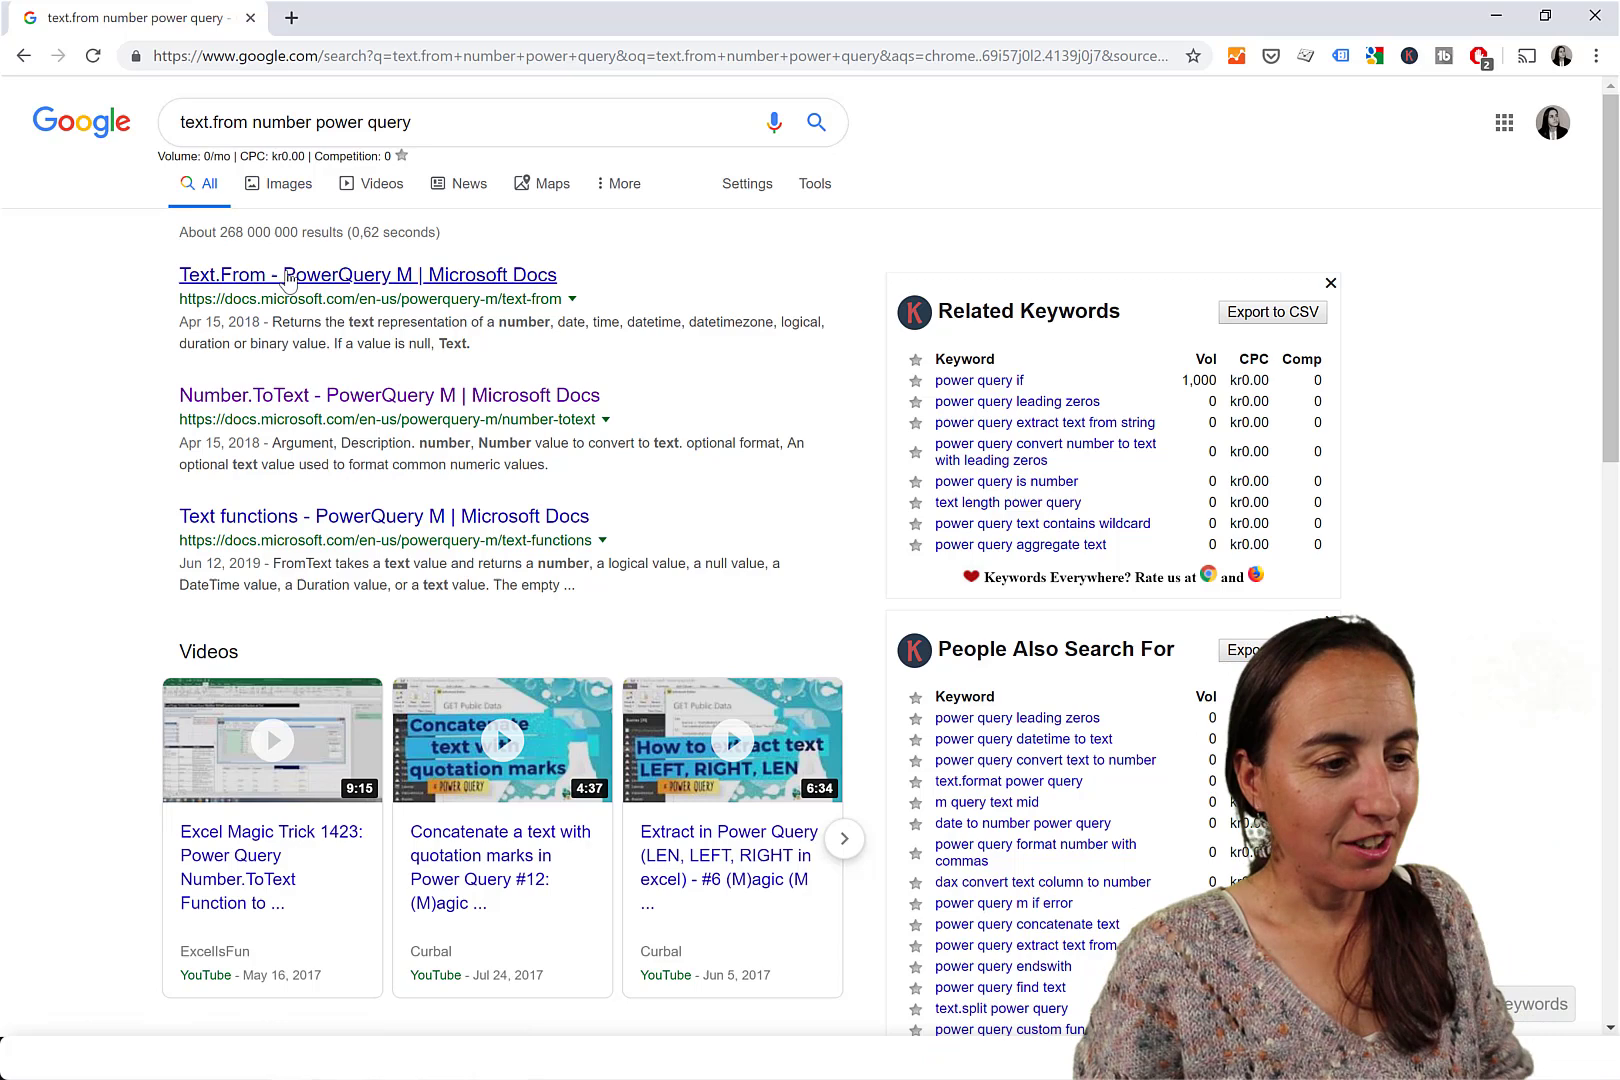
- Return to the CustomerID2 formula in Power Query Editor, cursor just before [Index]
left_click_drag(270, 276, 195, 280)
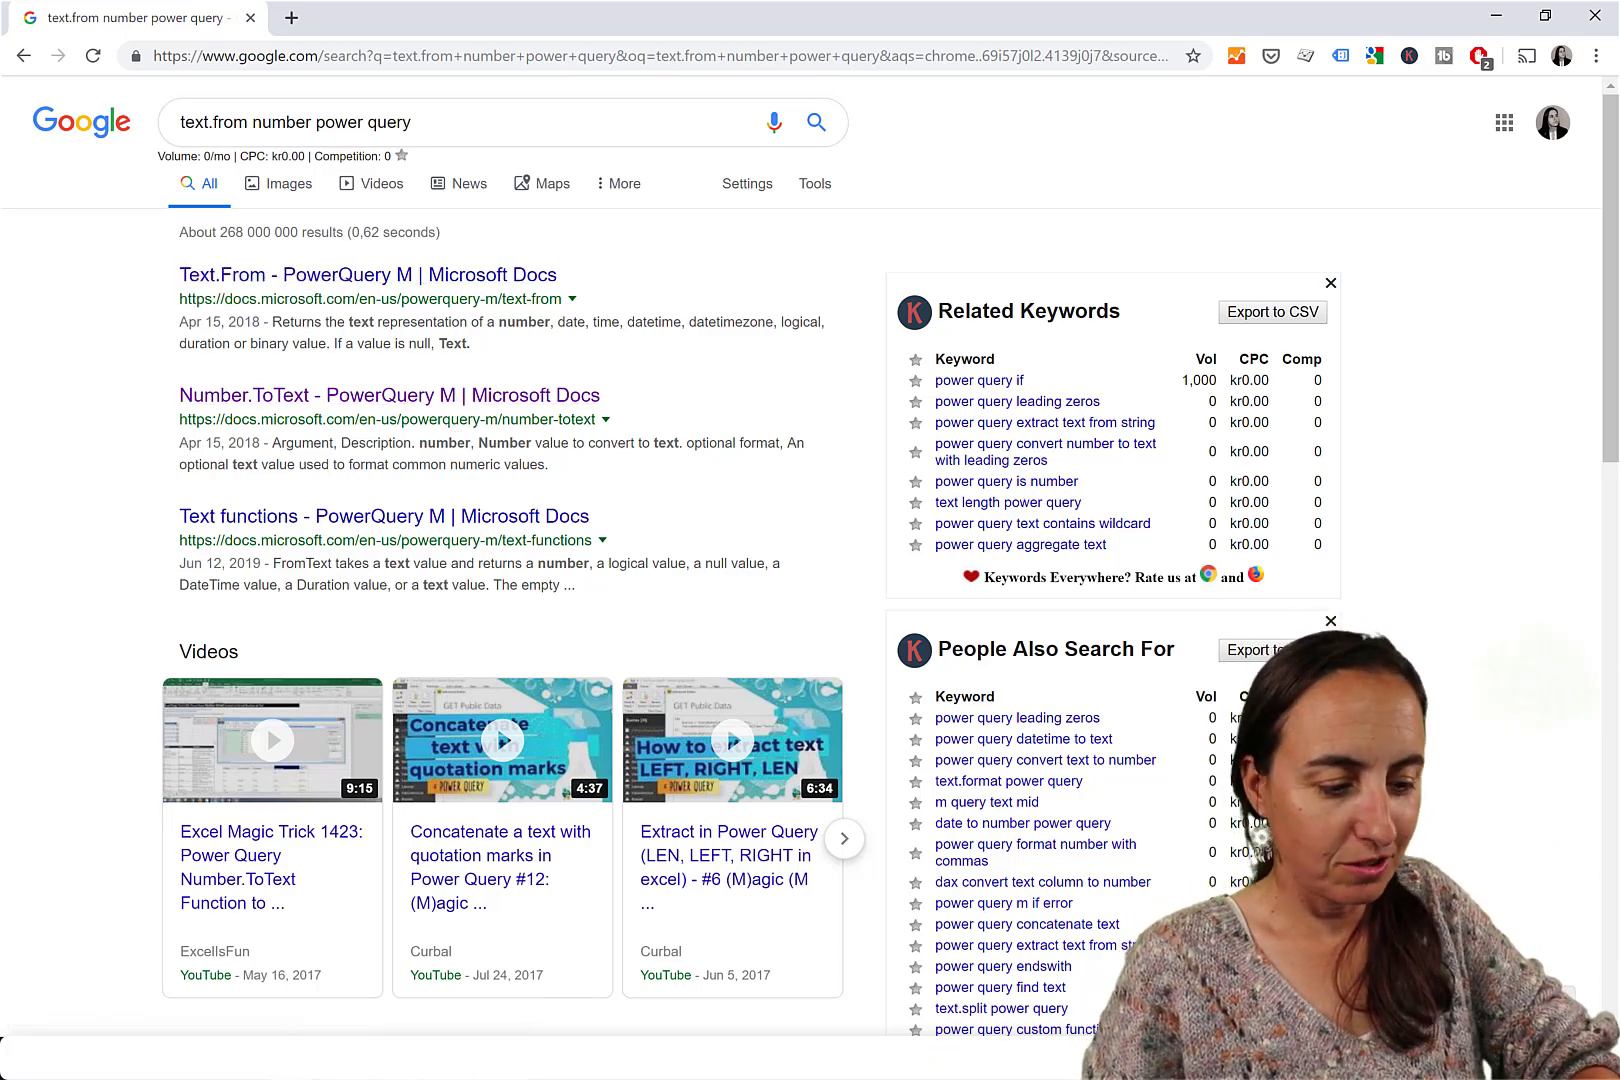
key("alt+Tab")
left_click(632, 462)
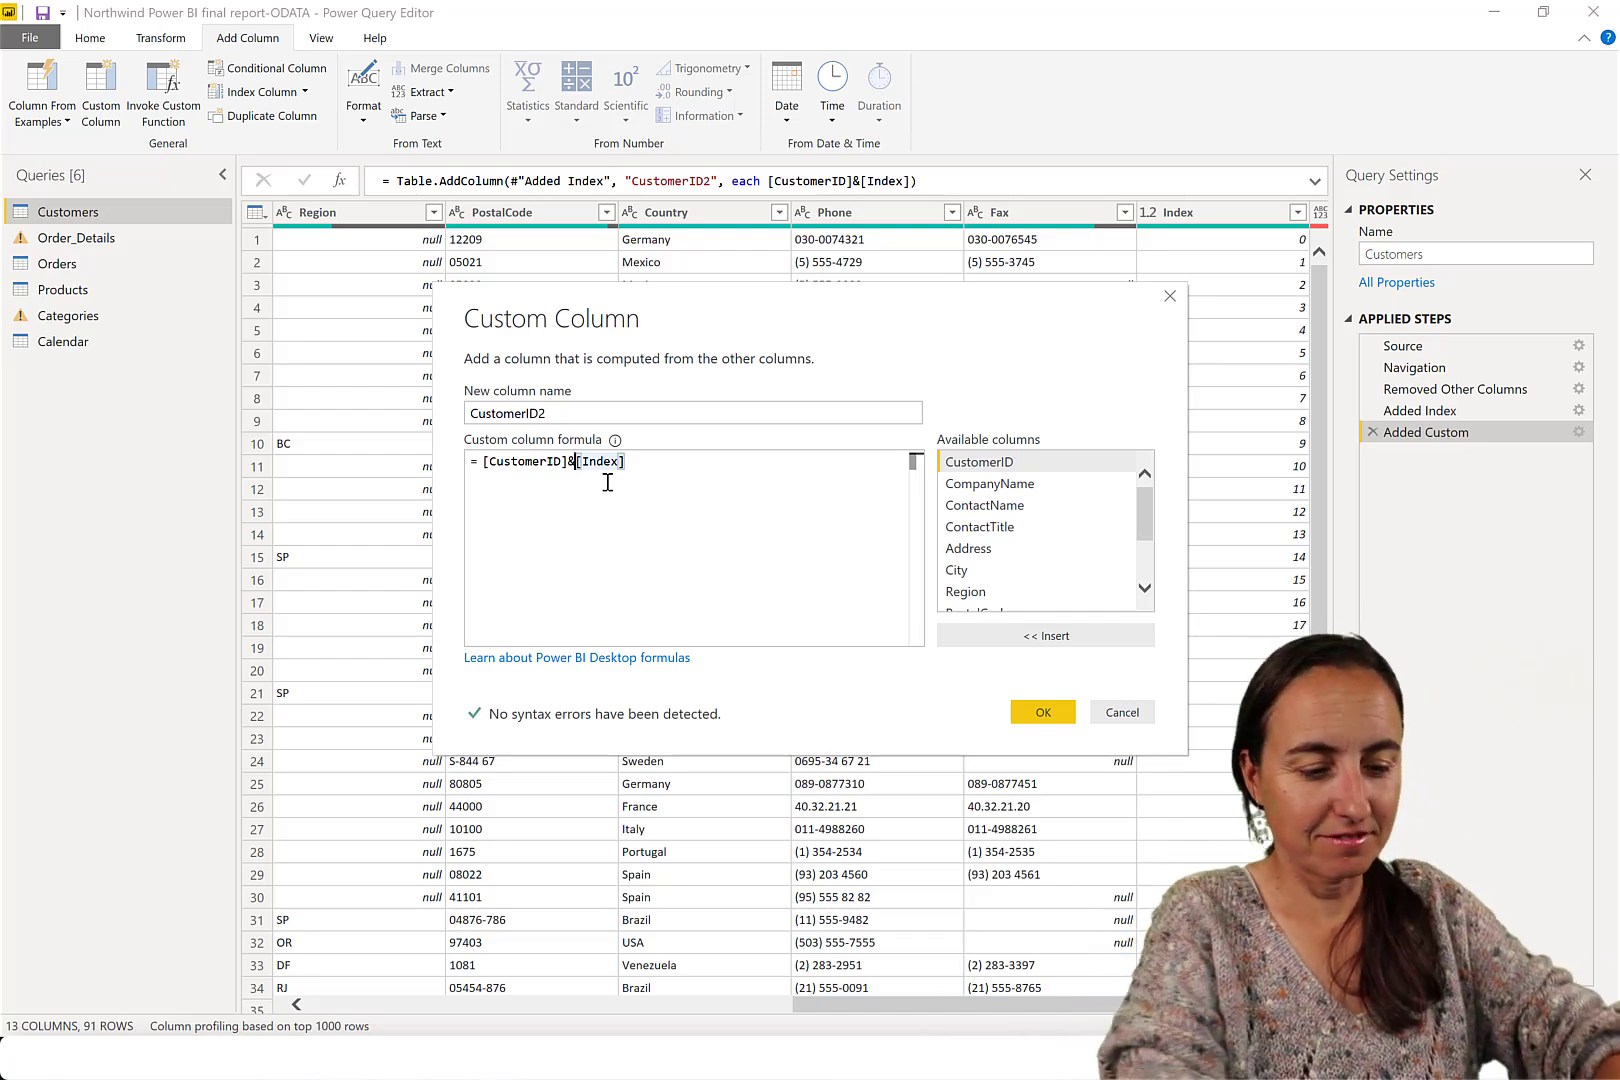
- Wrap [Index] in Text.From so the formula reads [CustomerID]&Text.From([Index])
type("Tex")
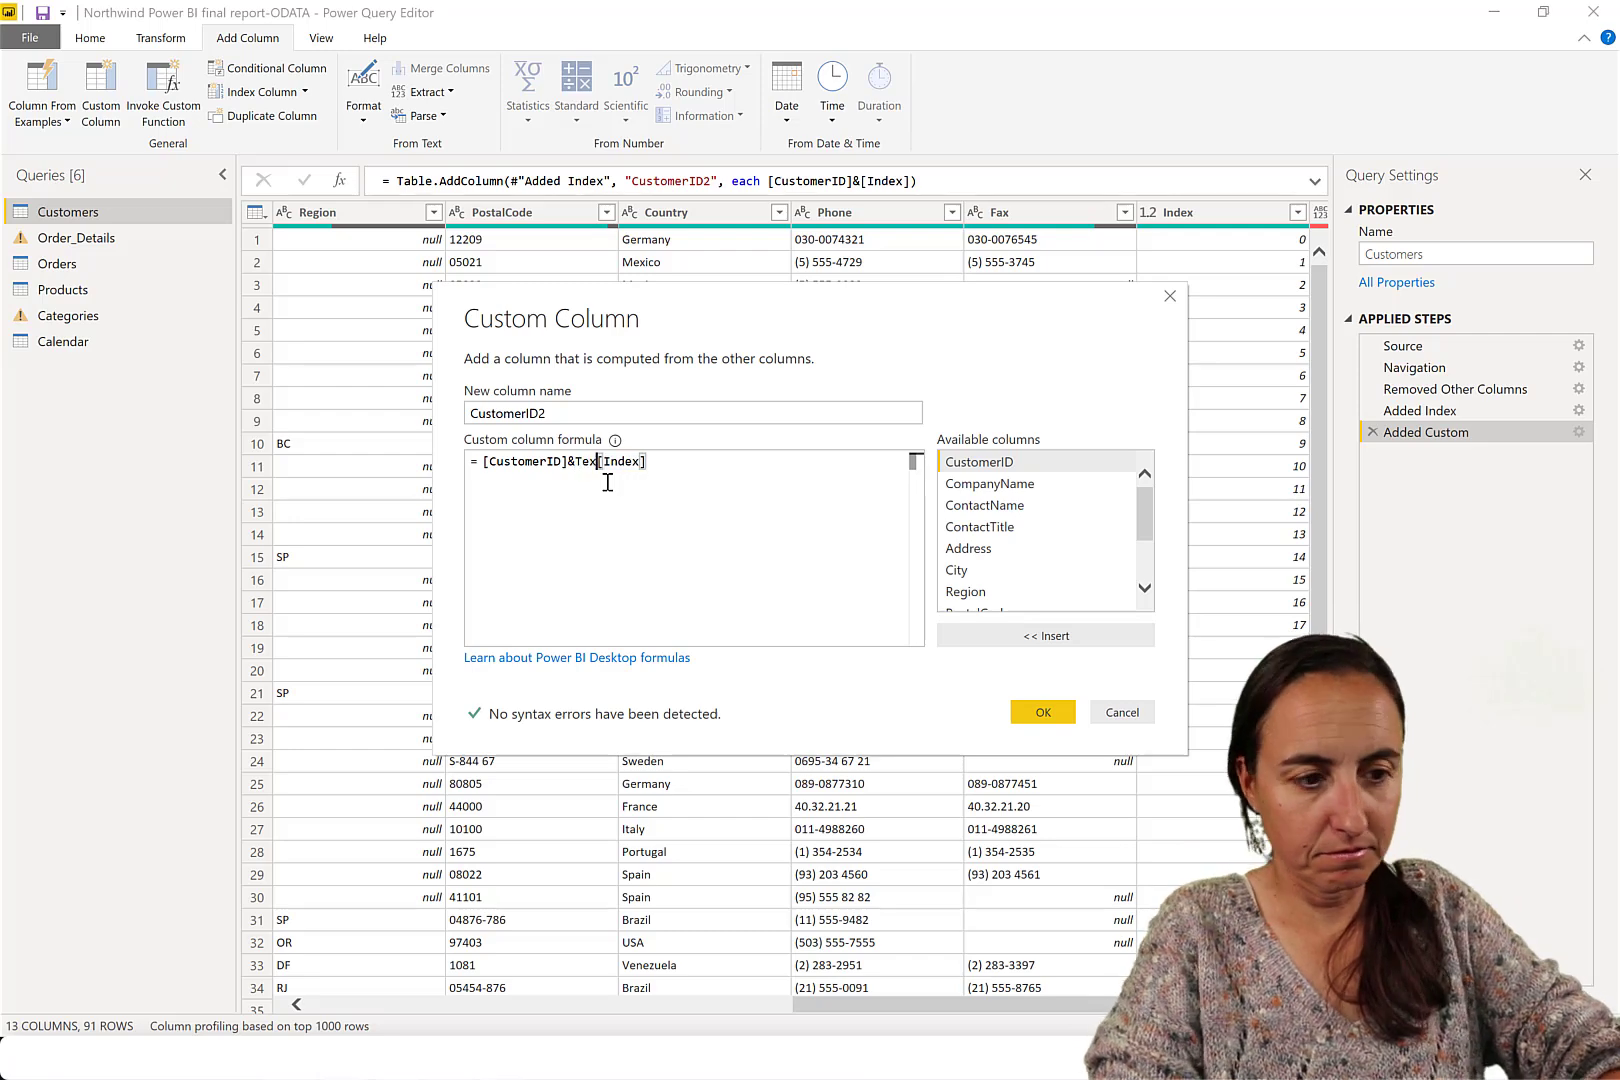
type("t.")
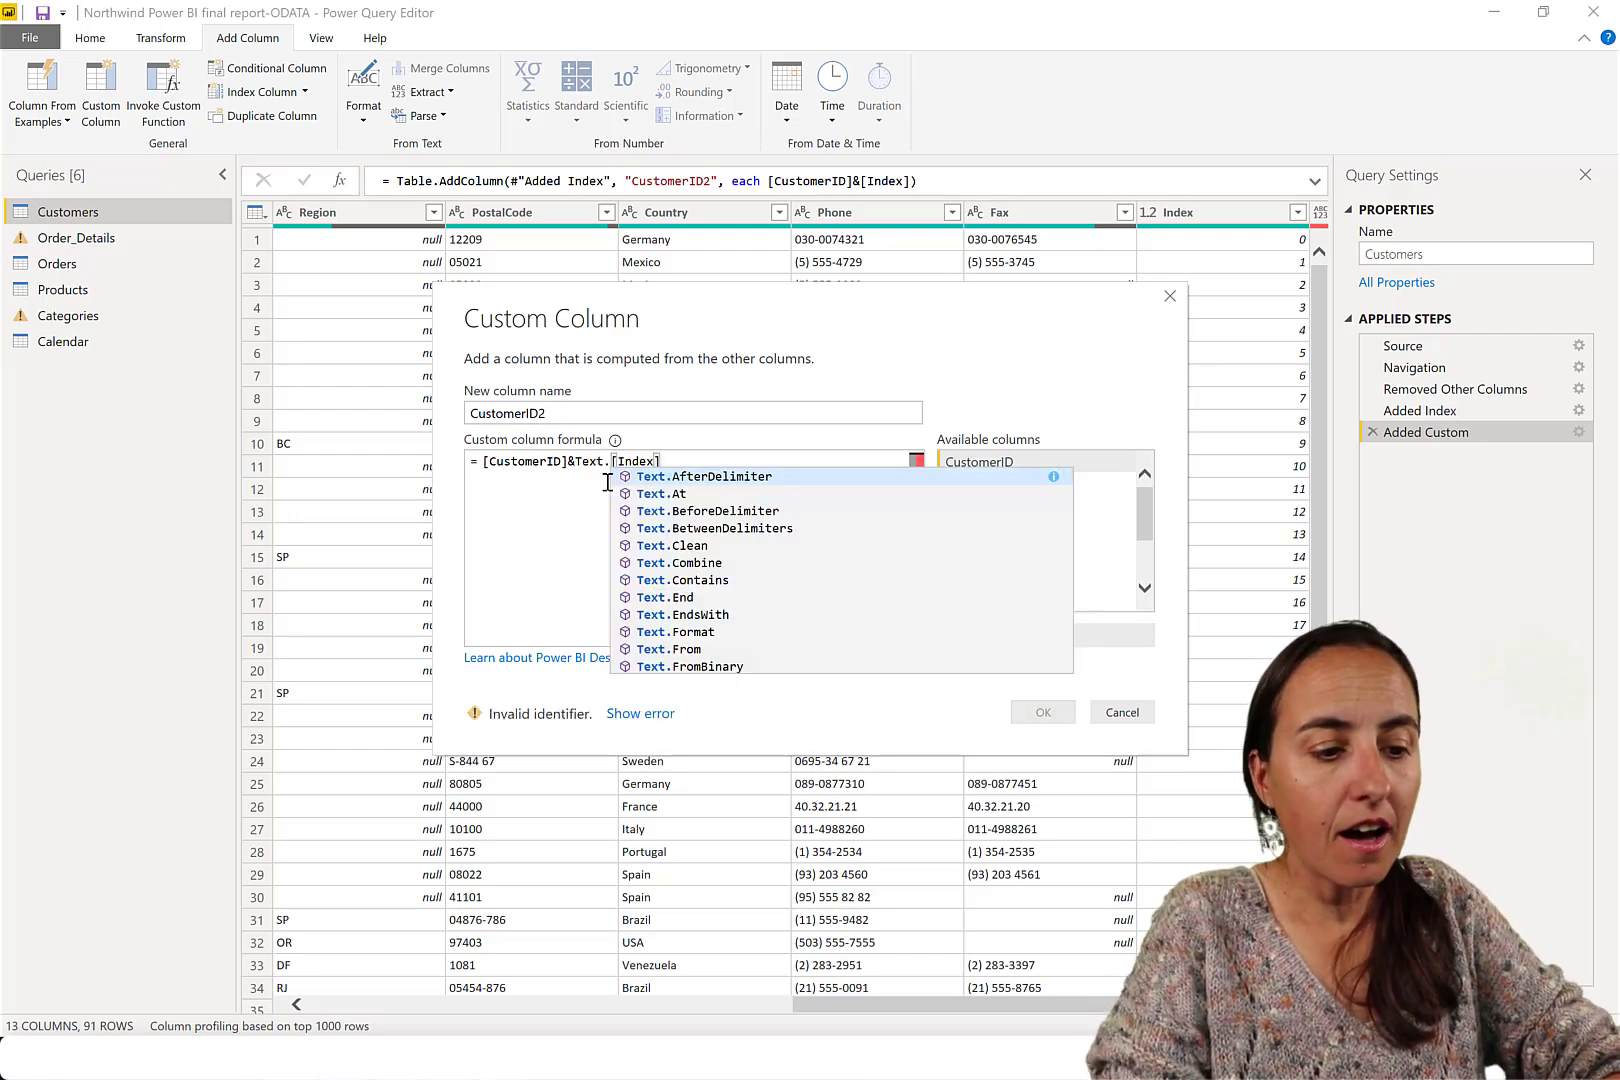
type("From")
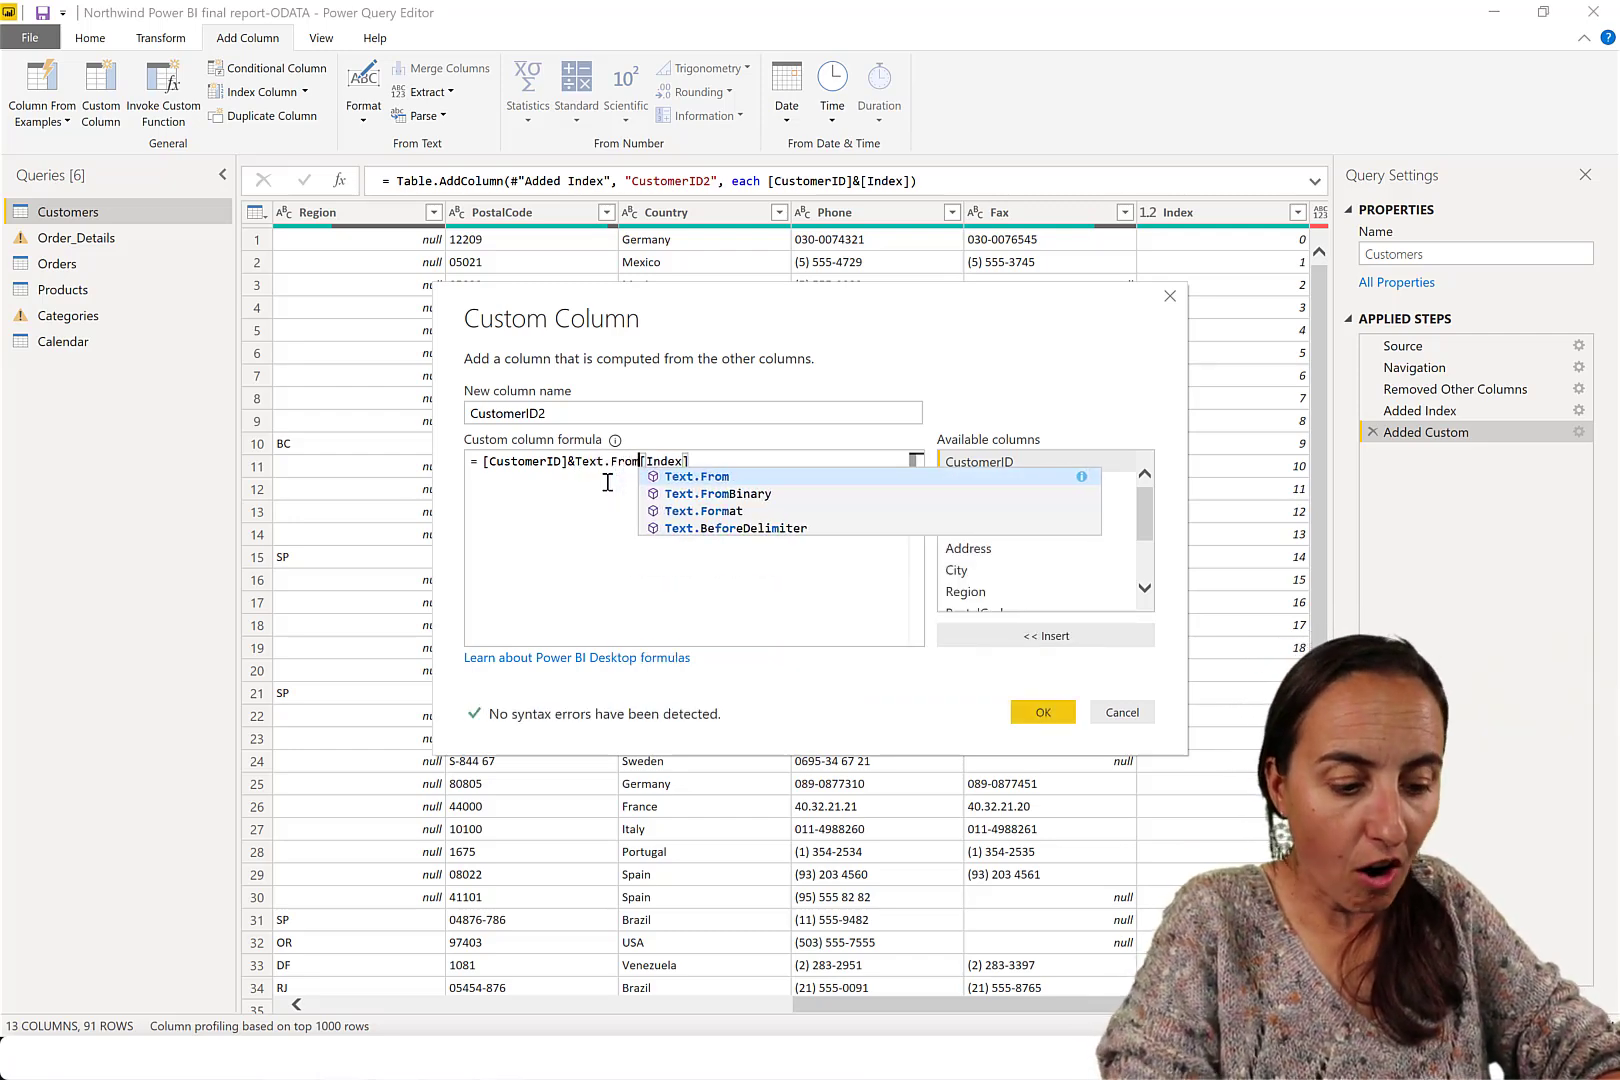
type("(")
key("End")
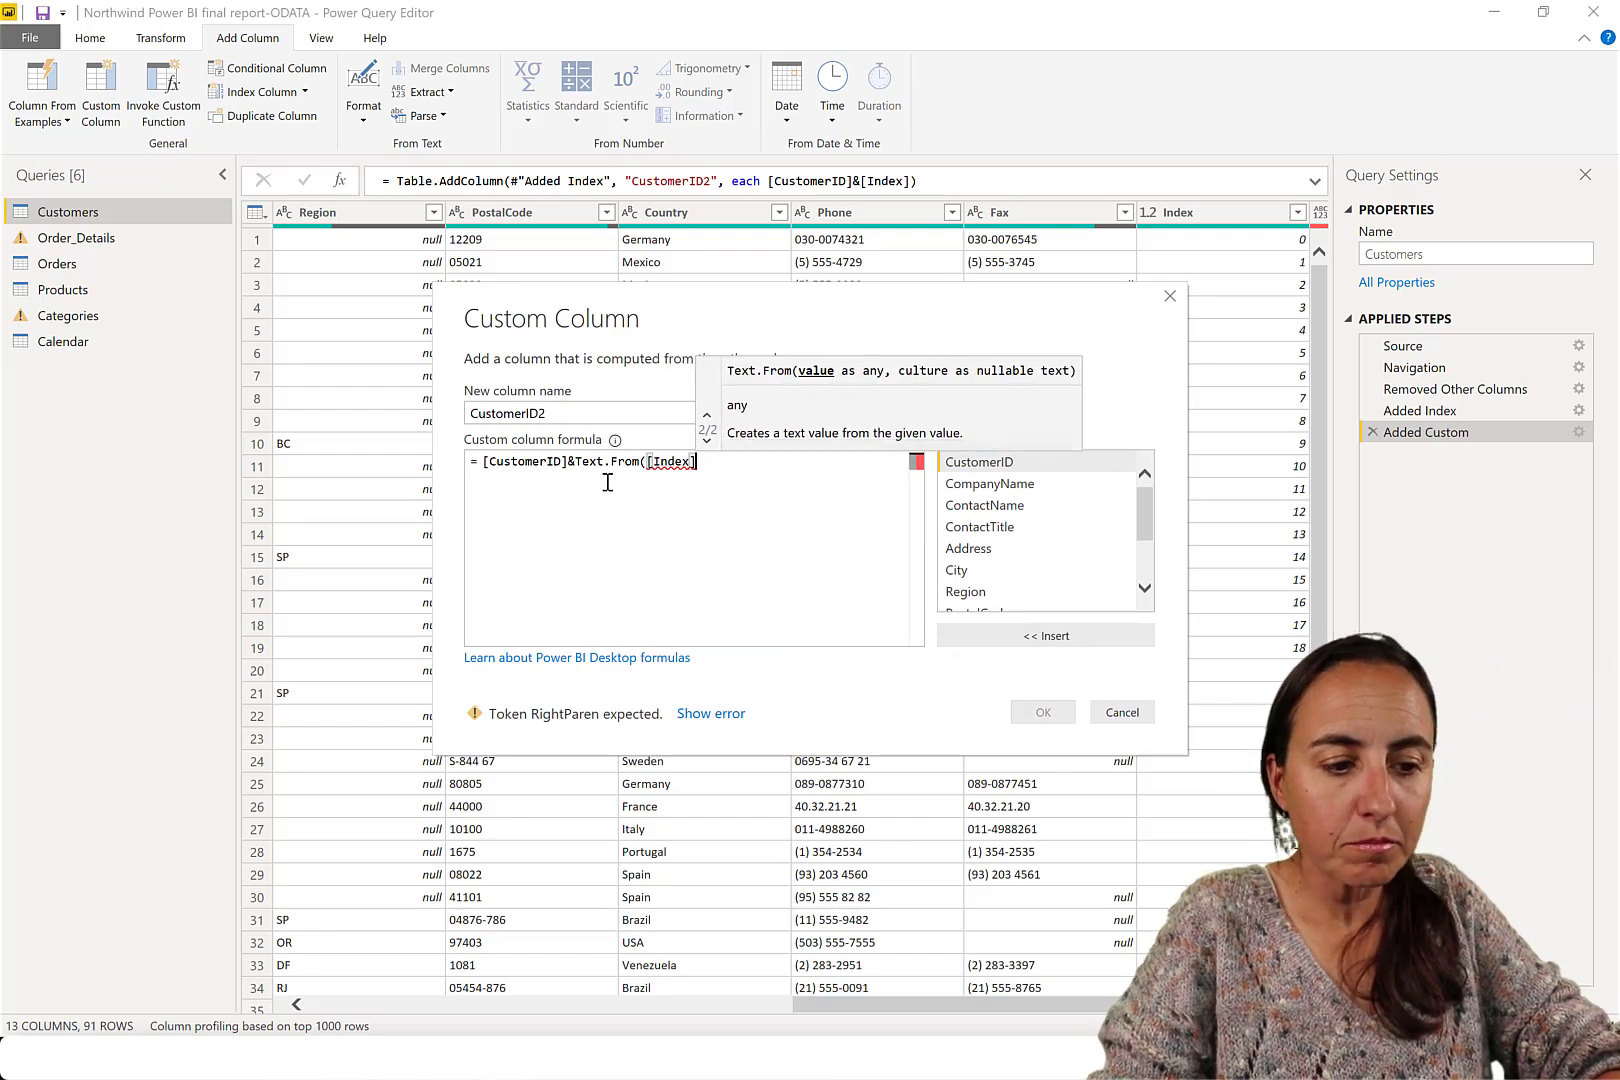
type(")")
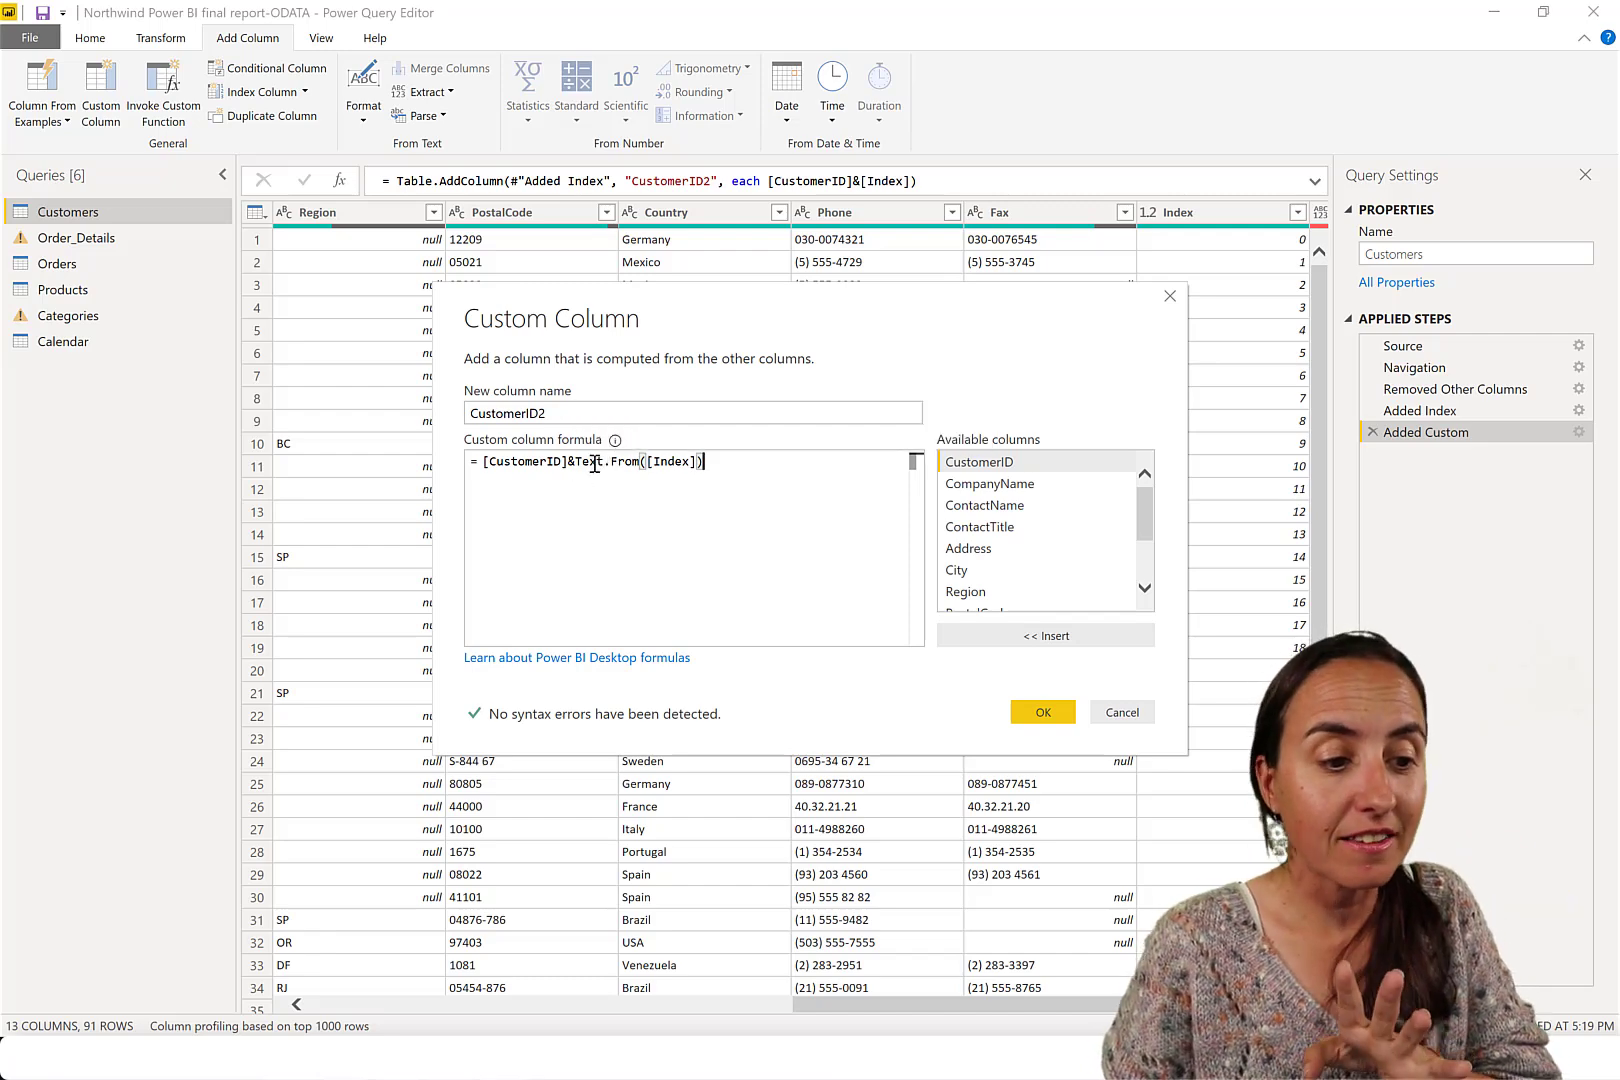
- Replace Text.From with Date.From, then Number.From, in the CustomerID2 formula
double_click(595, 463)
type("Date")
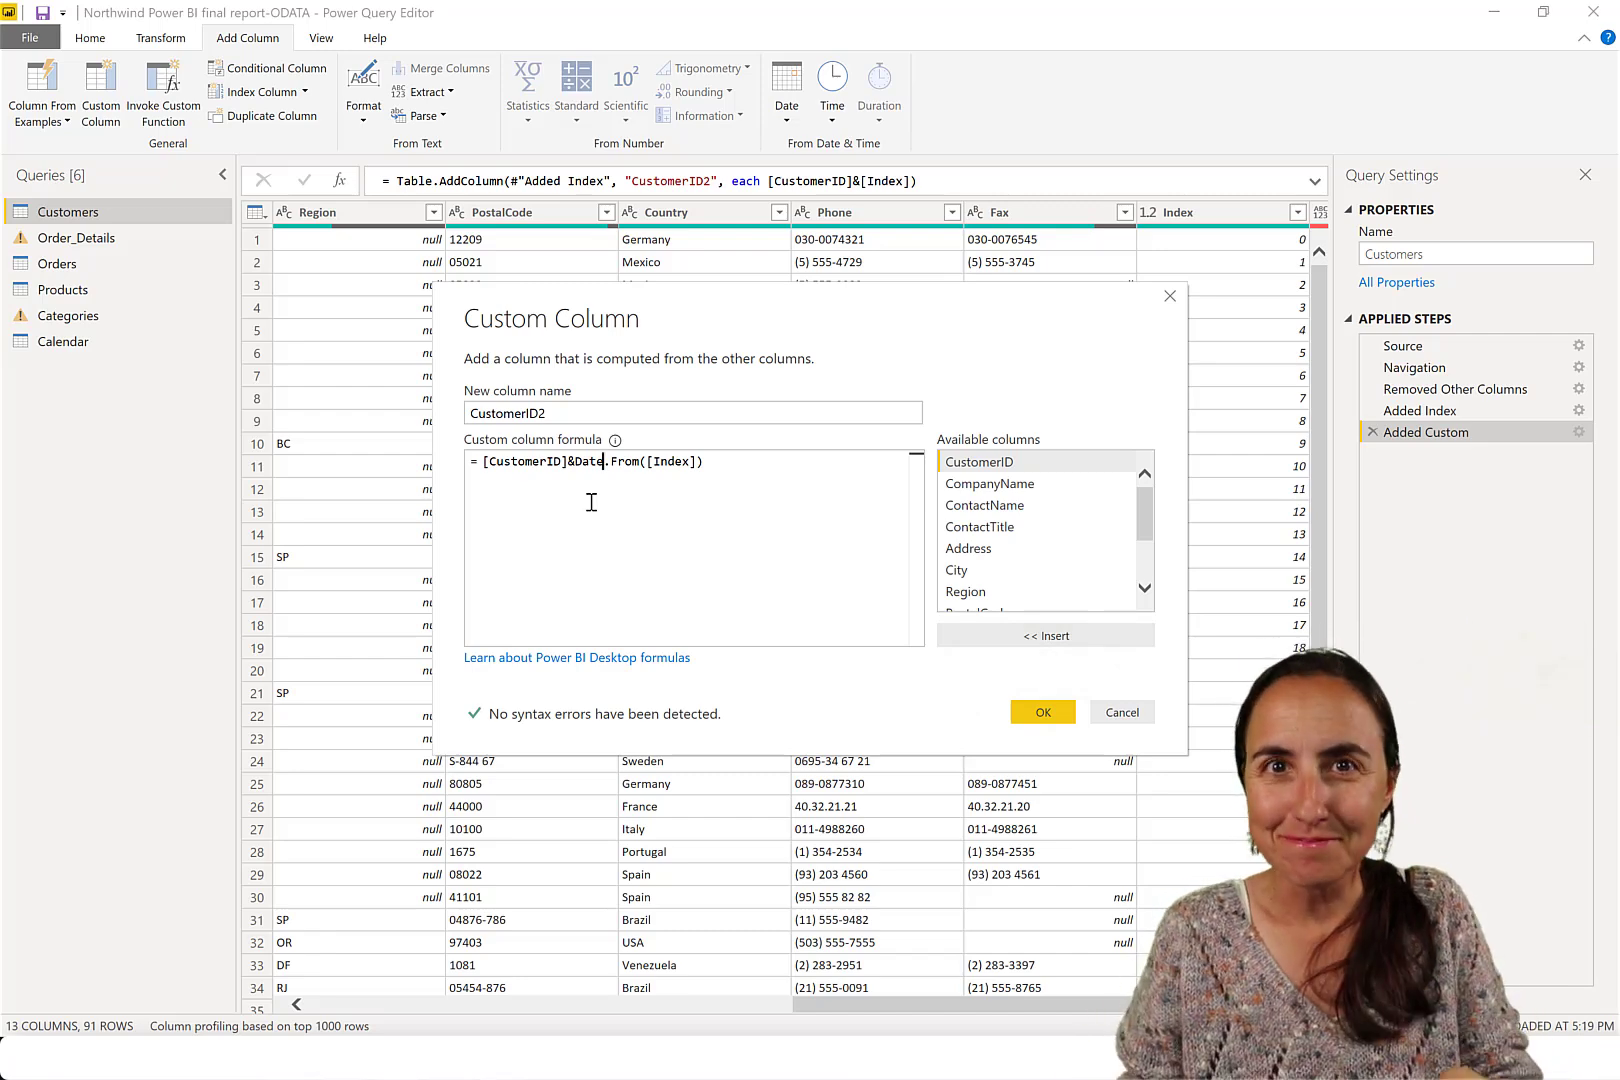
double_click(598, 463)
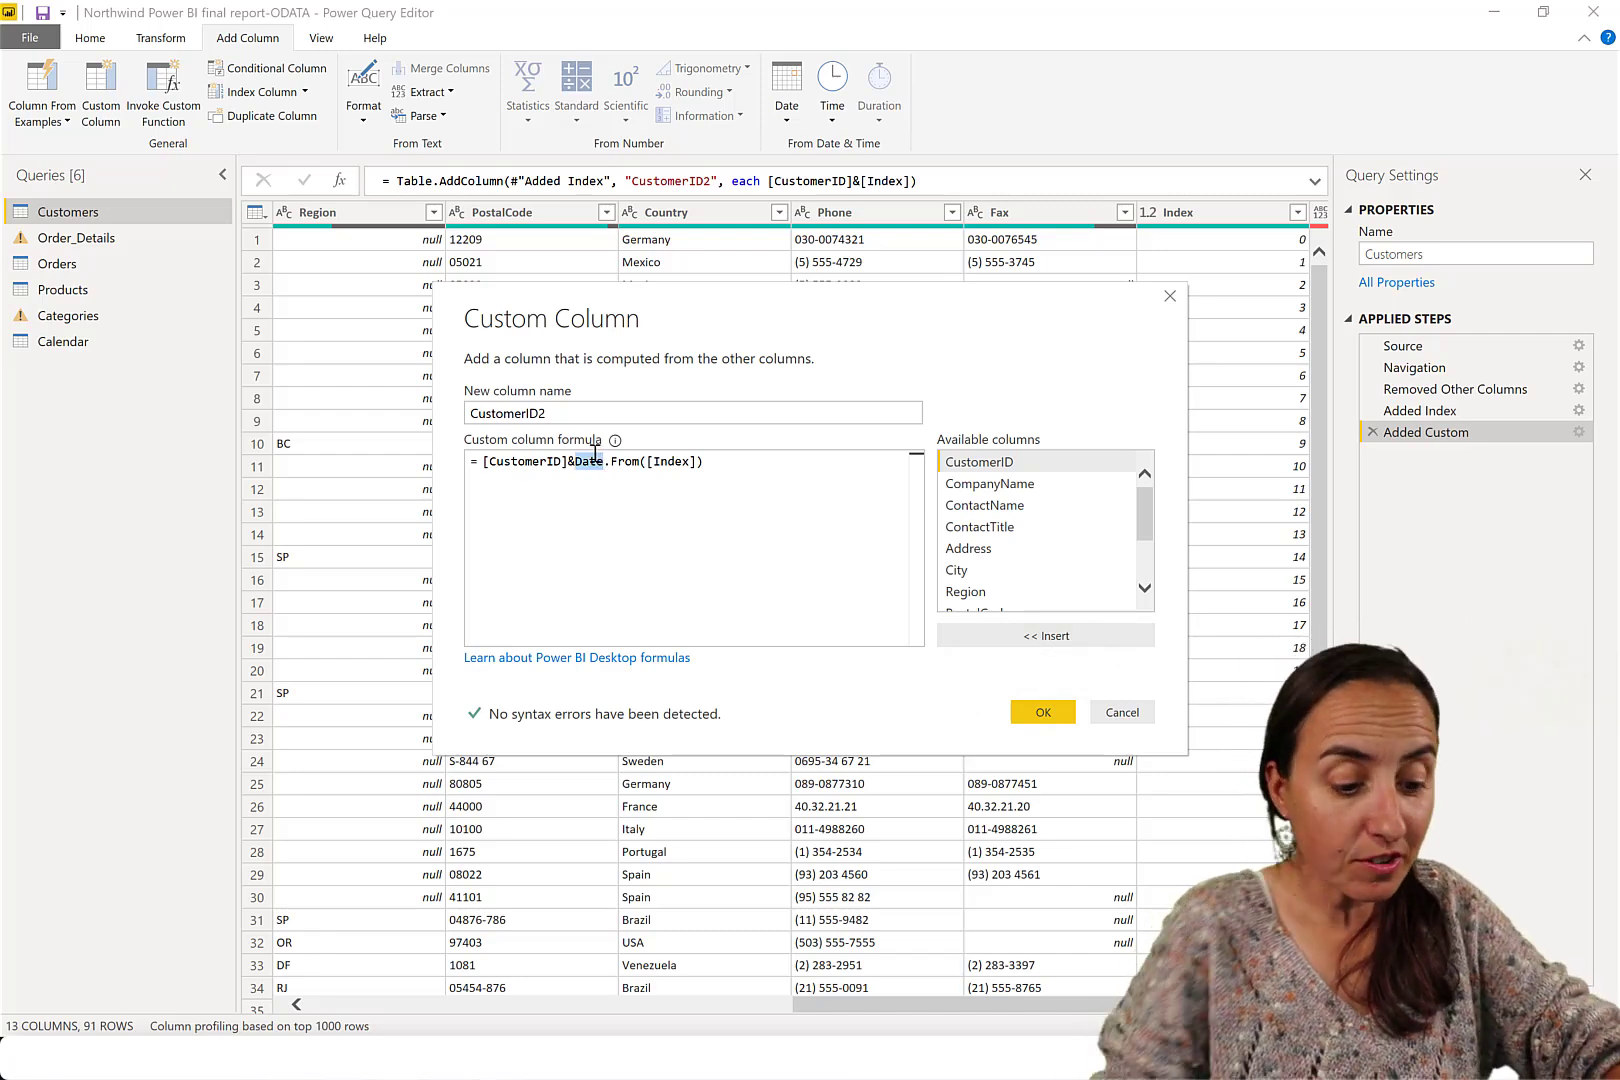
type("Number")
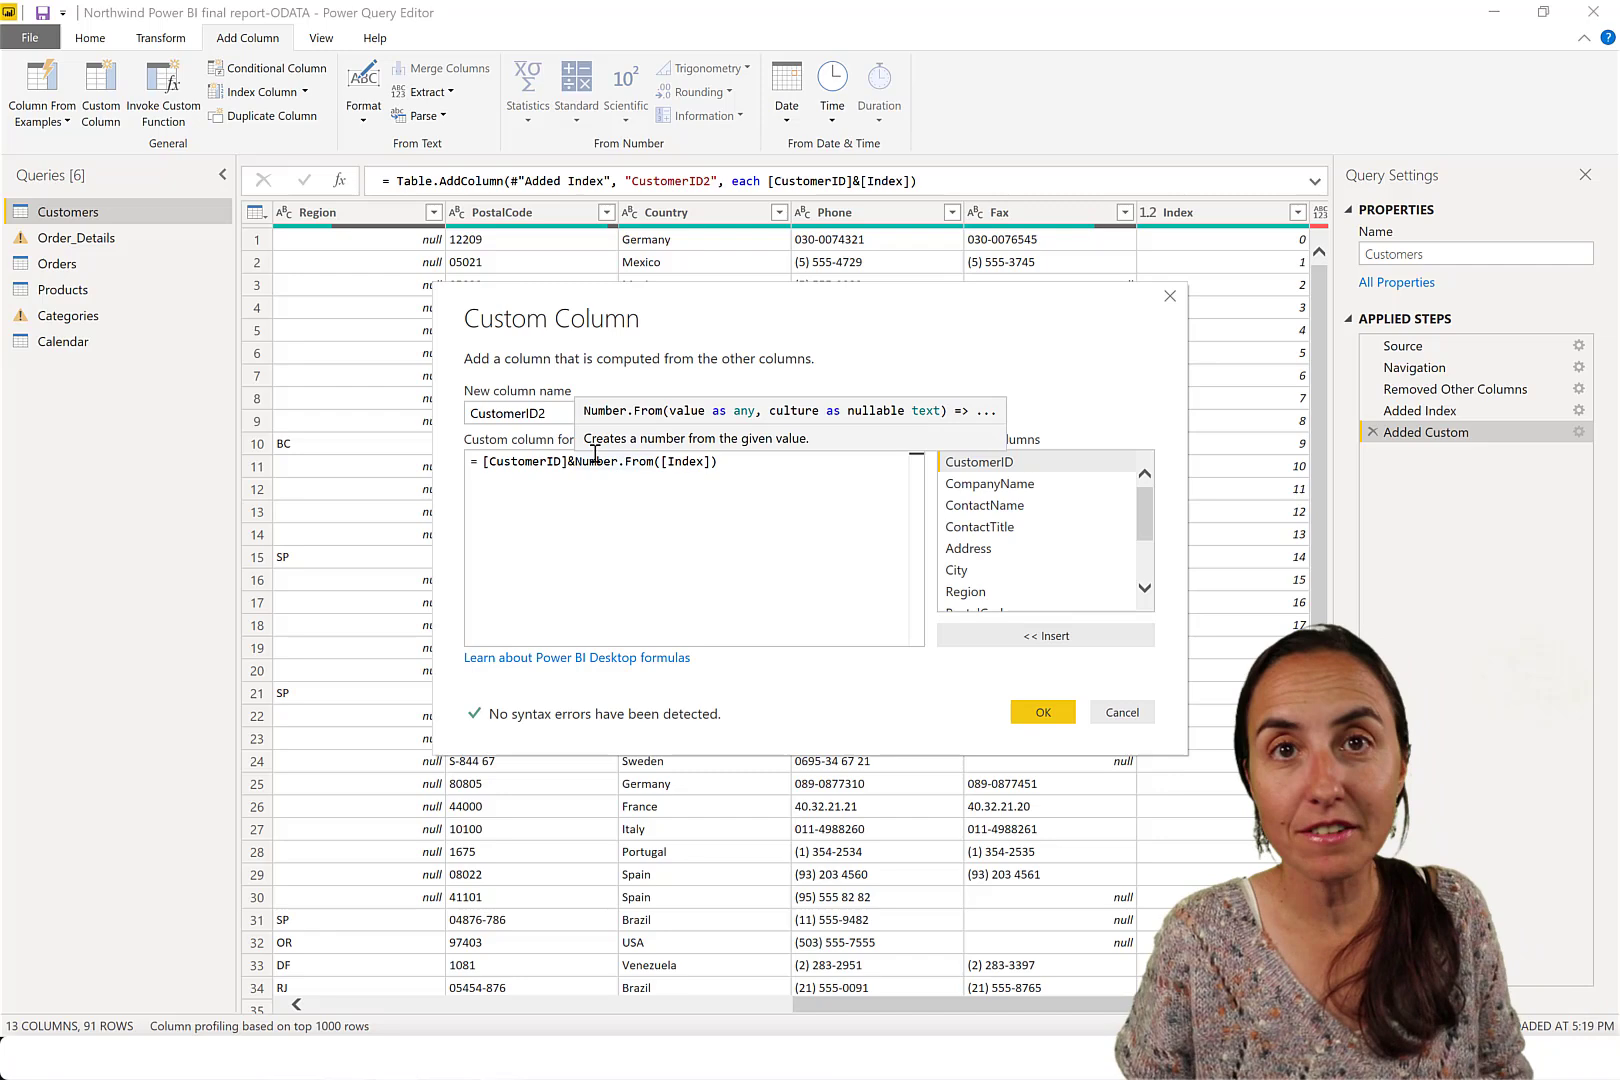